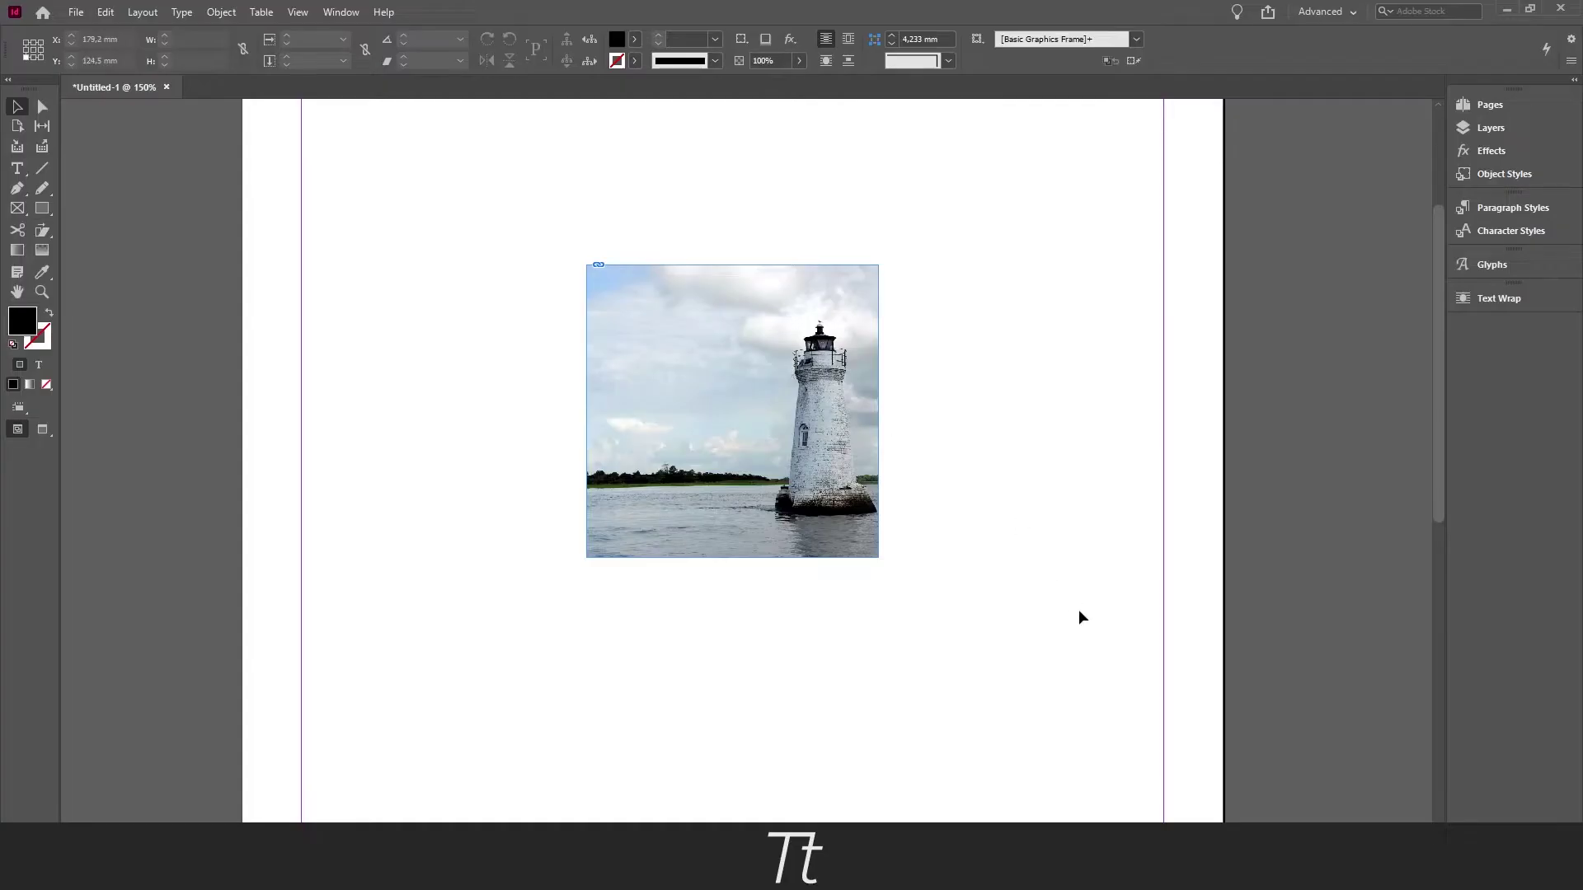
Step: Marquee-select the lighthouse photo frame, undoing an accidental nudge of the photo
{"action": "left_click_drag", "start_coordinate": [1069, 663], "coordinate": [573, 218]}
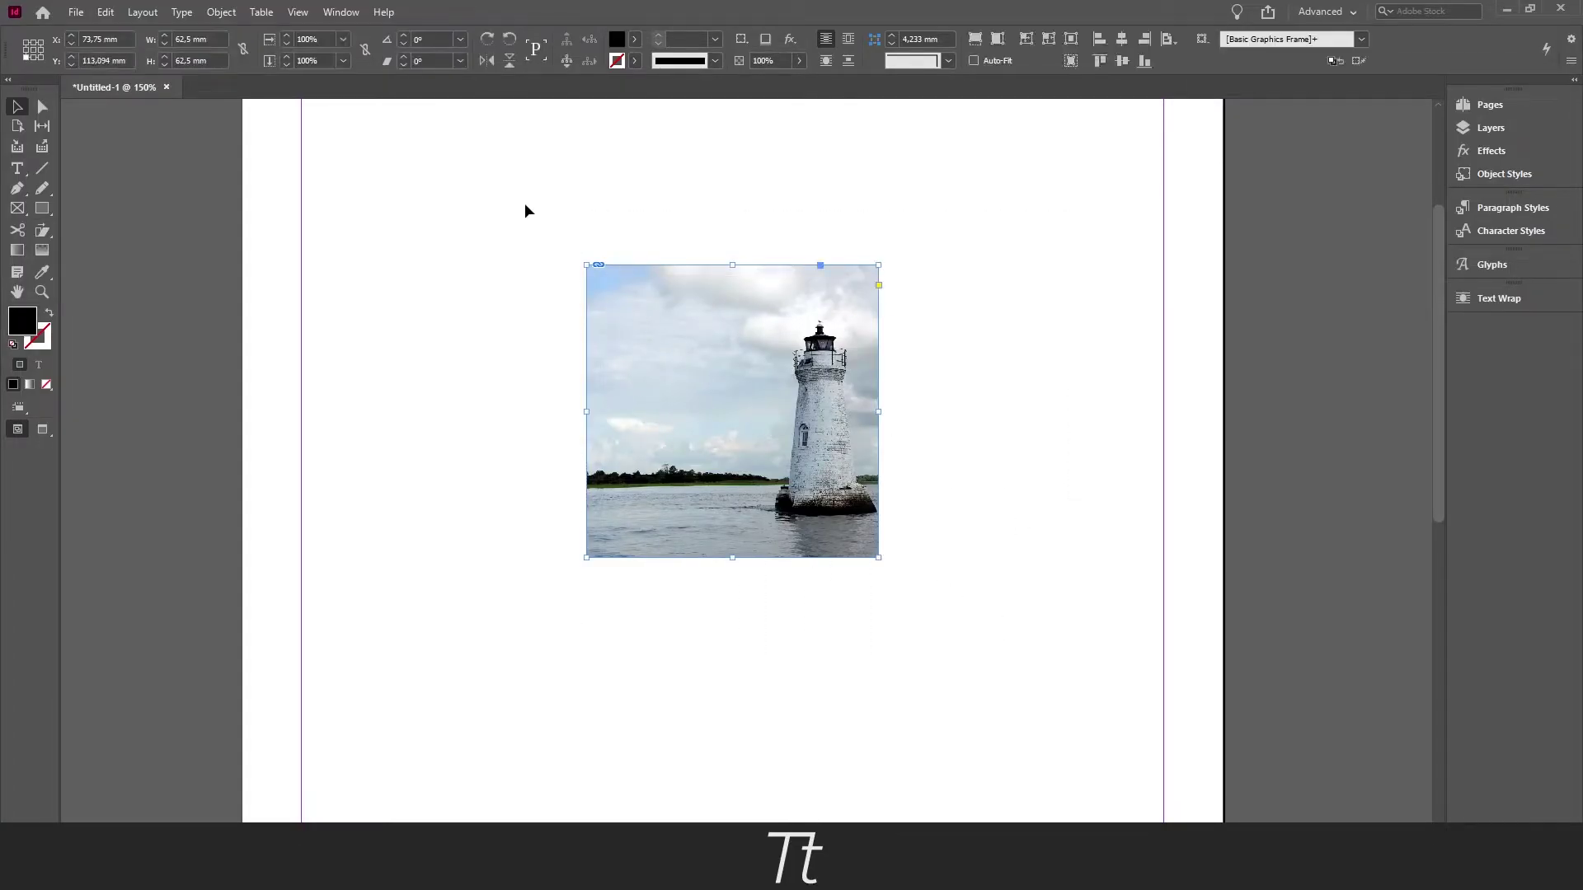
{"action": "left_click_drag", "start_coordinate": [487, 171], "coordinate": [1002, 647]}
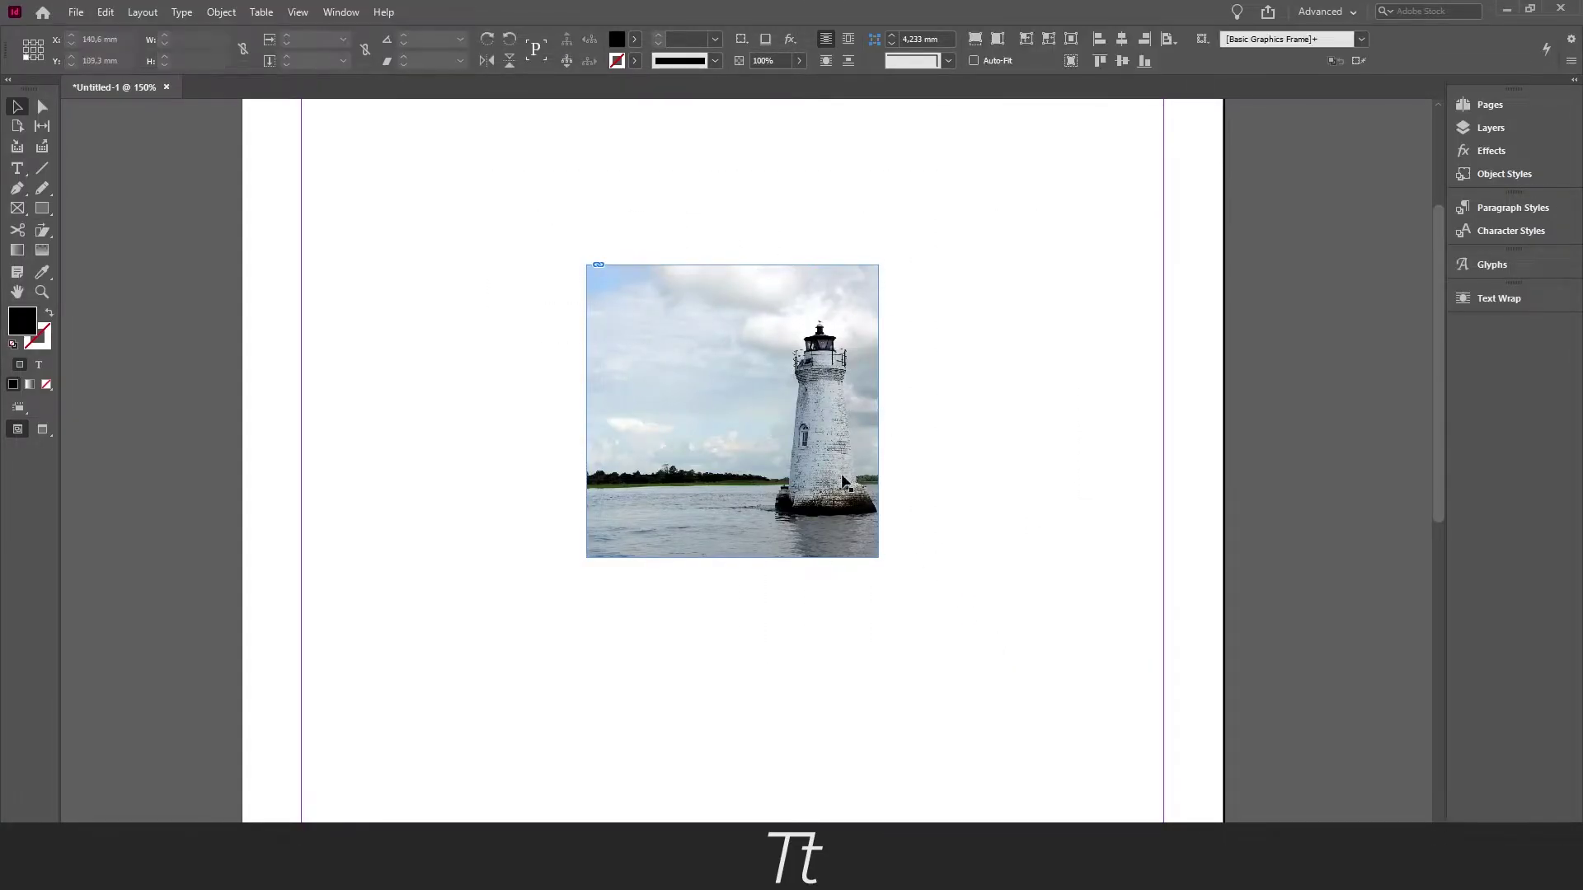
{"action": "left_click_drag", "start_coordinate": [876, 487], "coordinate": [932, 546]}
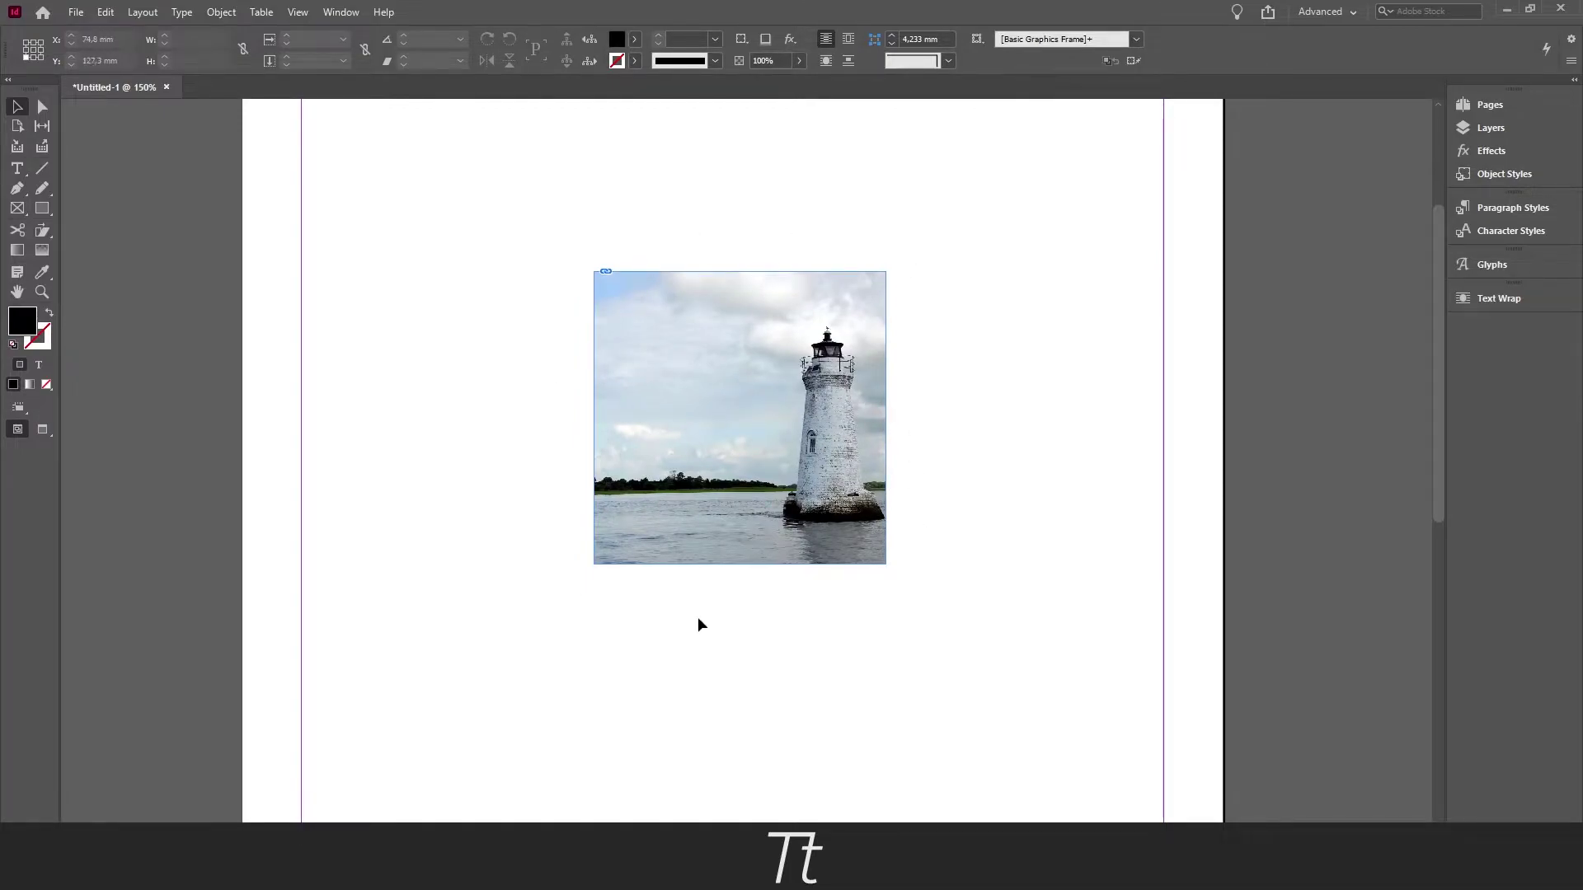
{"action": "key", "text": "ctrl+z"}
{"action": "left_click", "coordinate": [921, 550]}
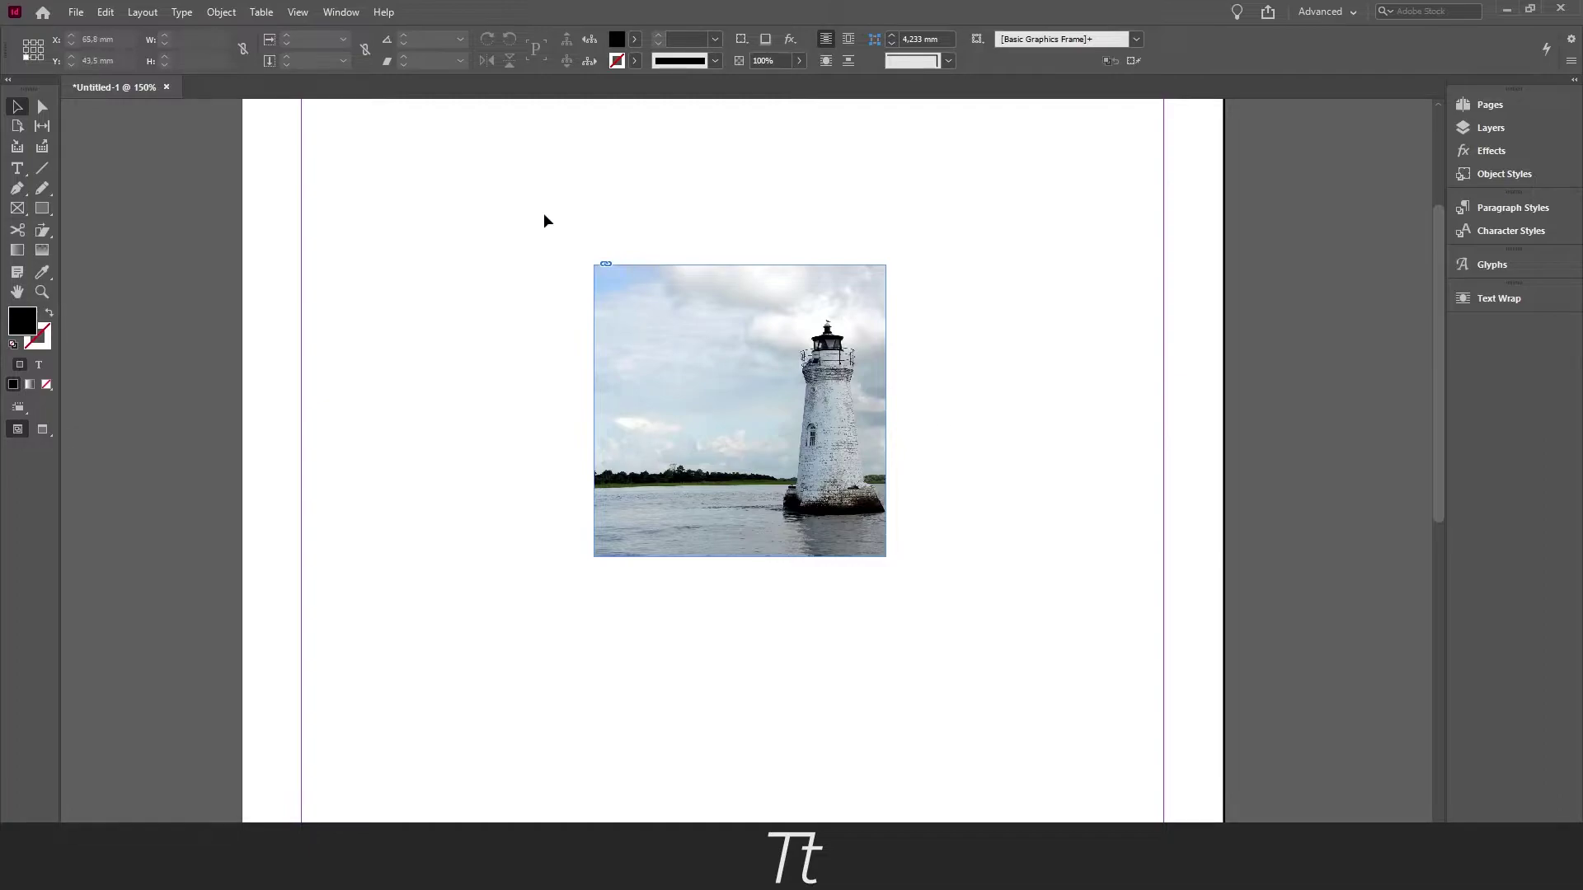
{"action": "left_click_drag", "start_coordinate": [526, 185], "coordinate": [987, 636]}
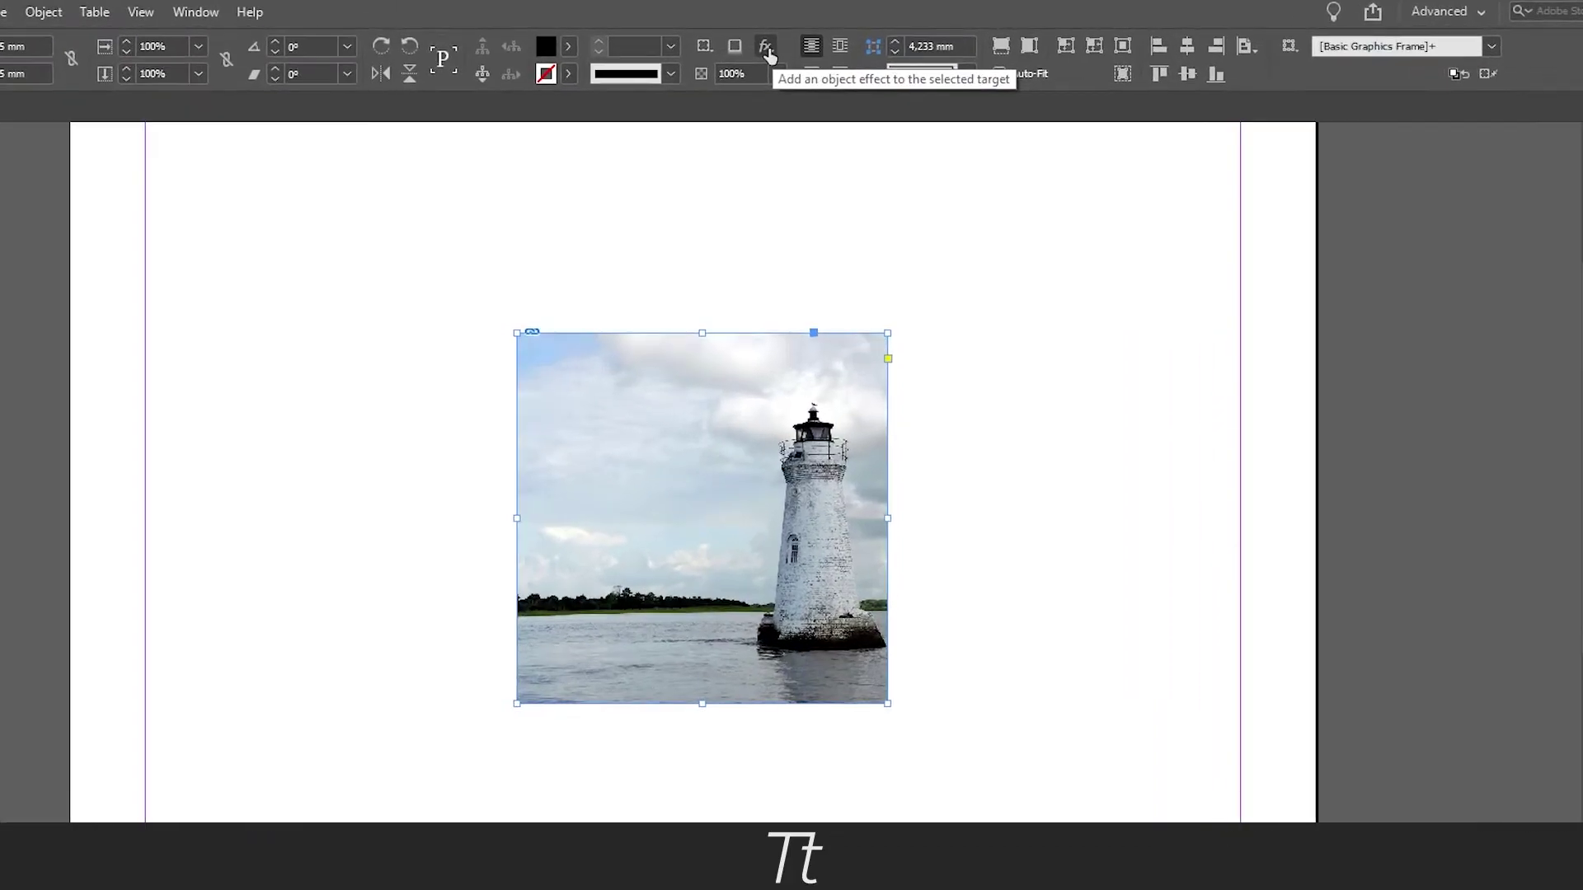
Step: Apply Basic Feather to the lighthouse frame from the fx menu and move the Effects dialog aside
{"action": "left_click", "coordinate": [784, 41]}
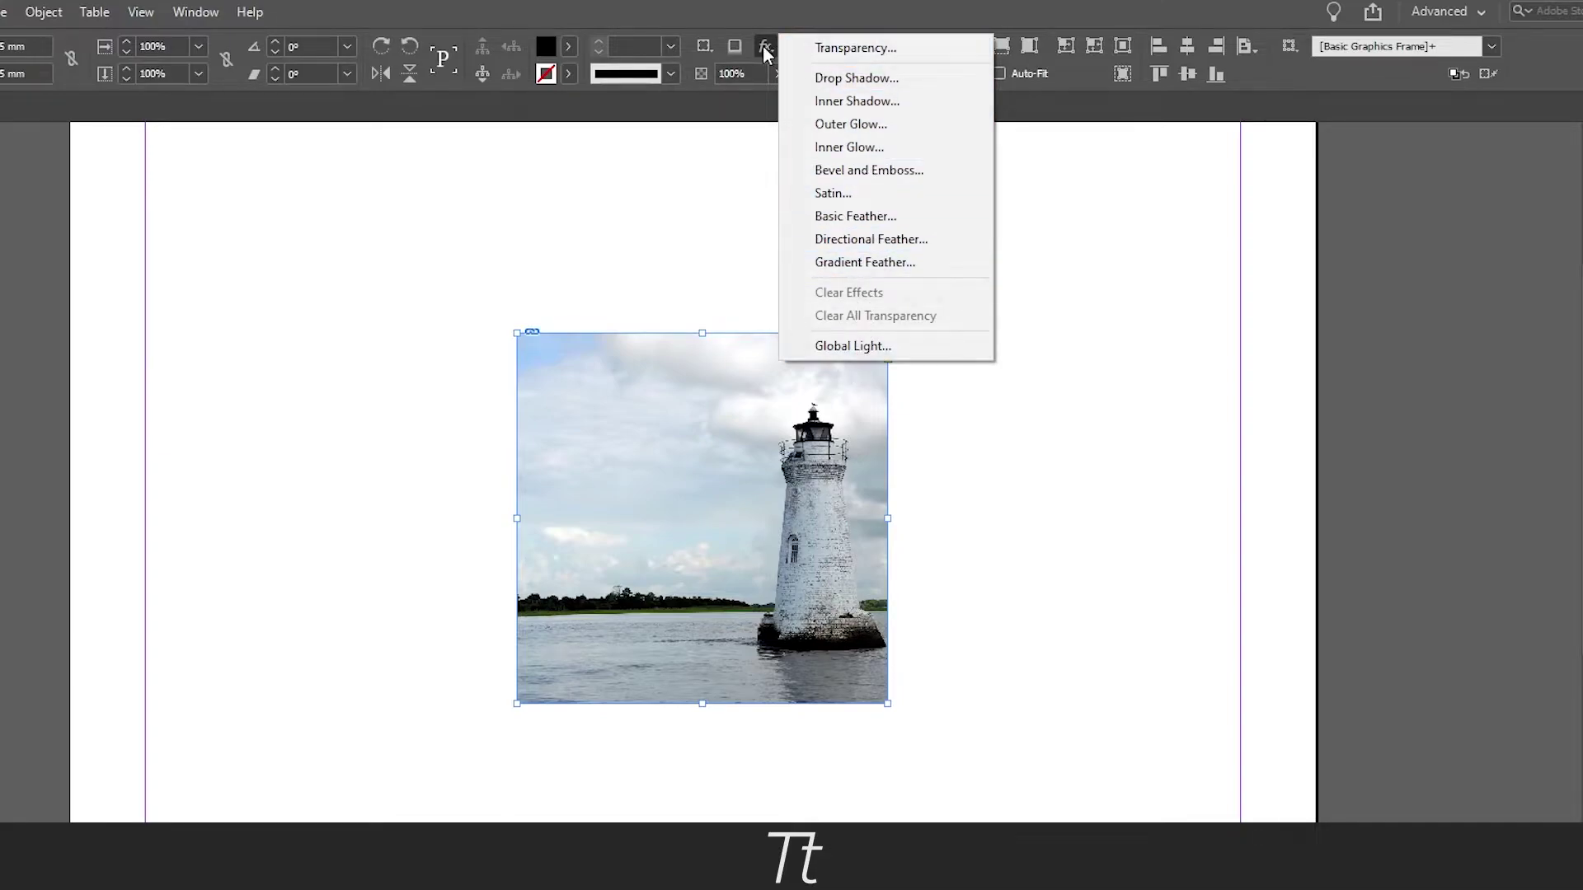
{"action": "left_click", "coordinate": [876, 218]}
{"action": "left_click_drag", "start_coordinate": [936, 306], "coordinate": [989, 231]}
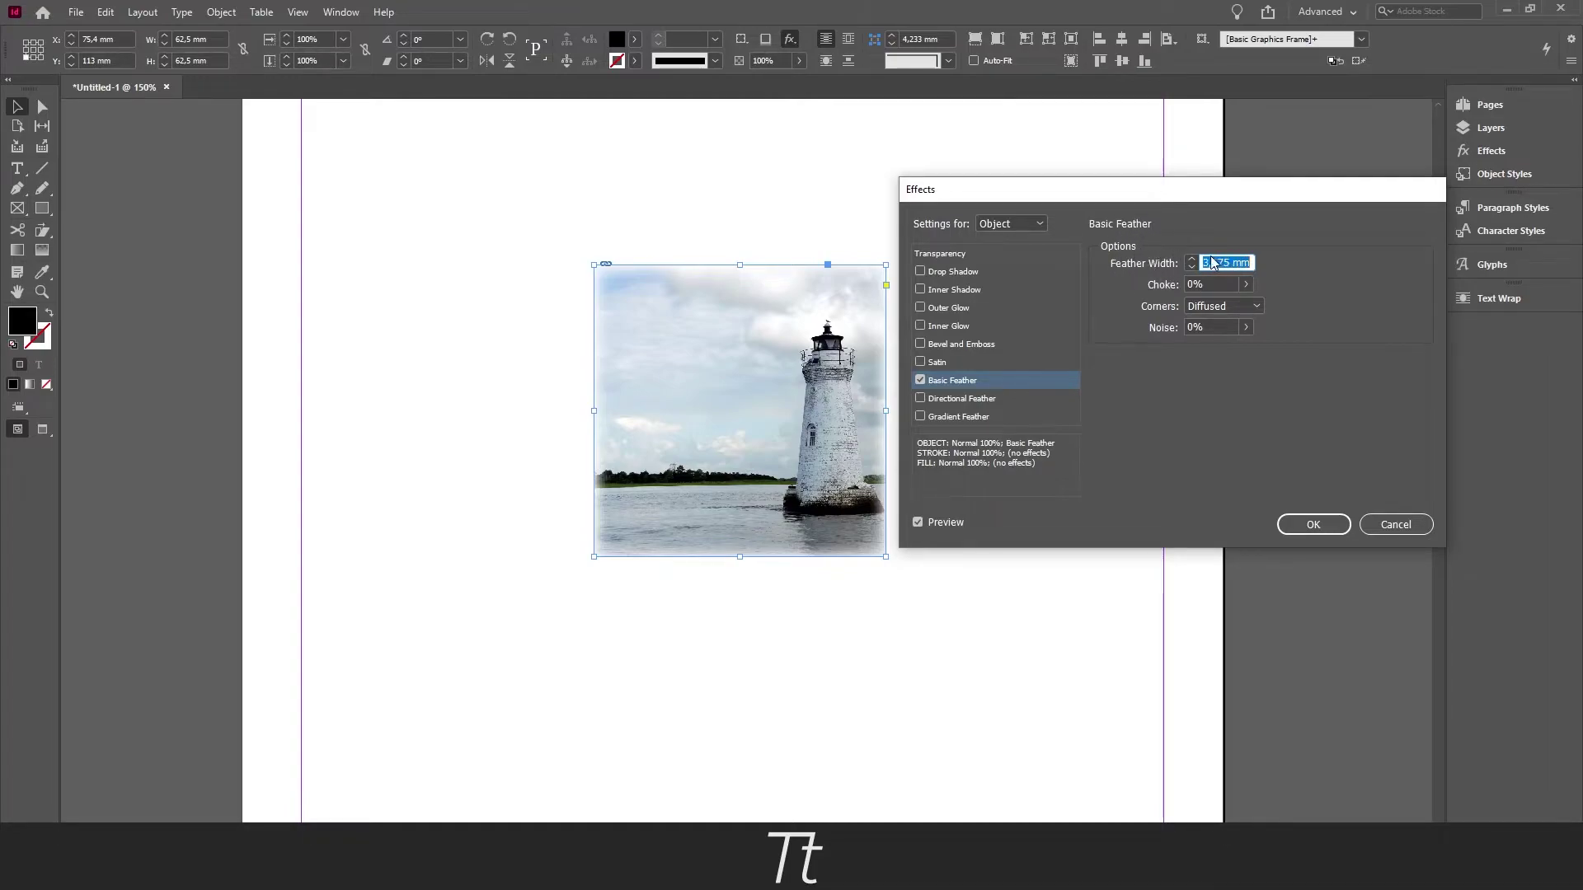
Step: Clear Feather Width to 0 and step it up to 5 mm
{"action": "left_click", "coordinate": [1248, 260]}
{"action": "double_click", "coordinate": [1248, 261]}
{"action": "type", "text": "0"}
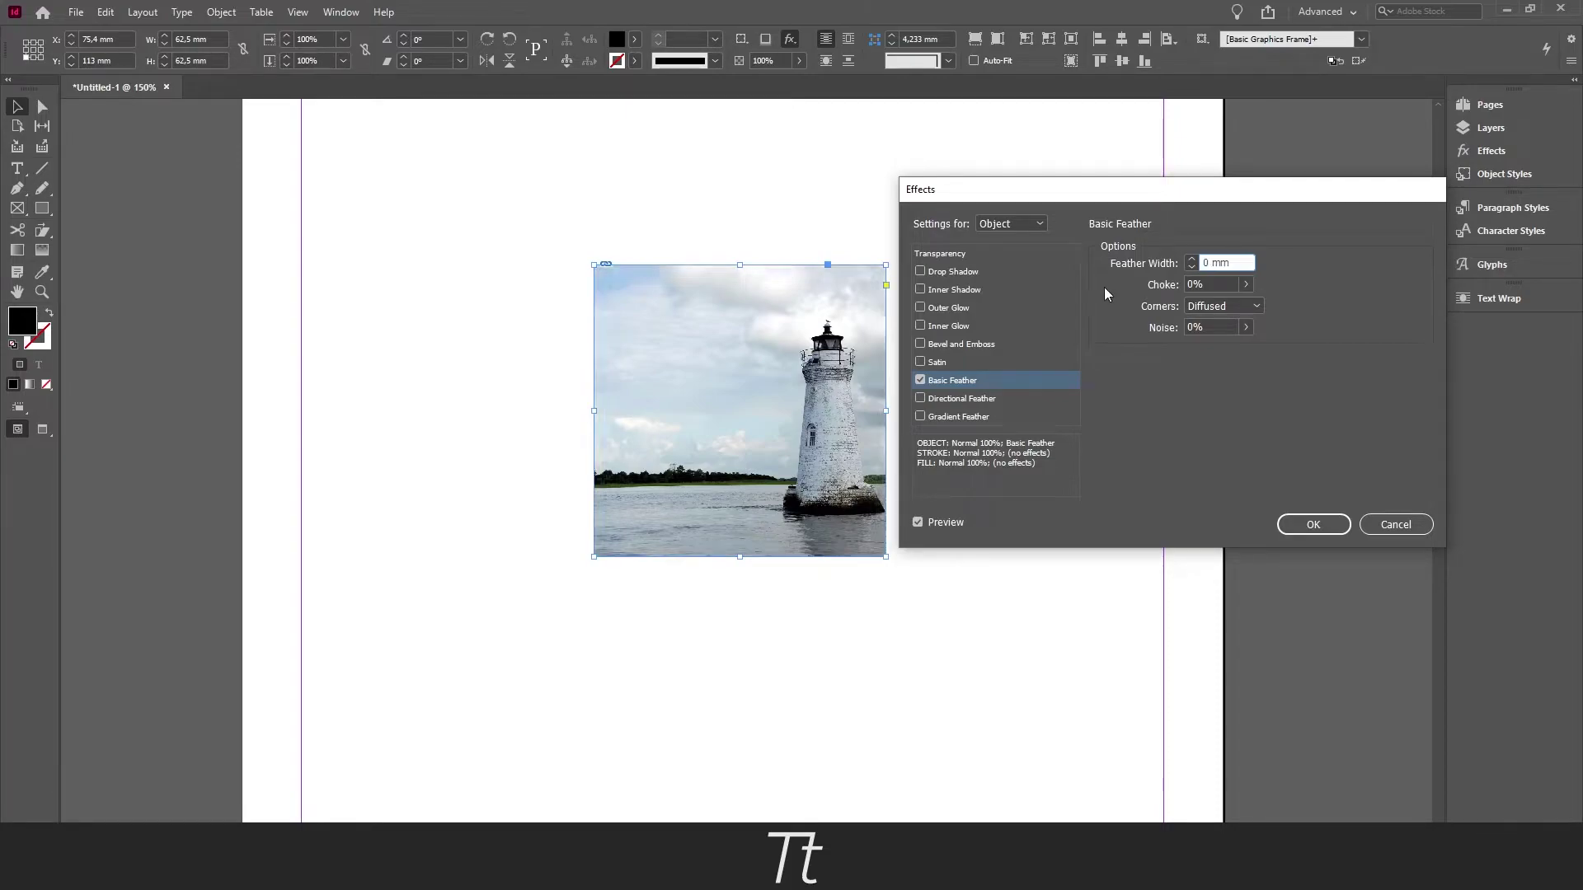
{"action": "left_click", "coordinate": [1192, 258]}
{"action": "left_click", "coordinate": [1192, 258]}
{"action": "left_click", "coordinate": [1192, 259]}
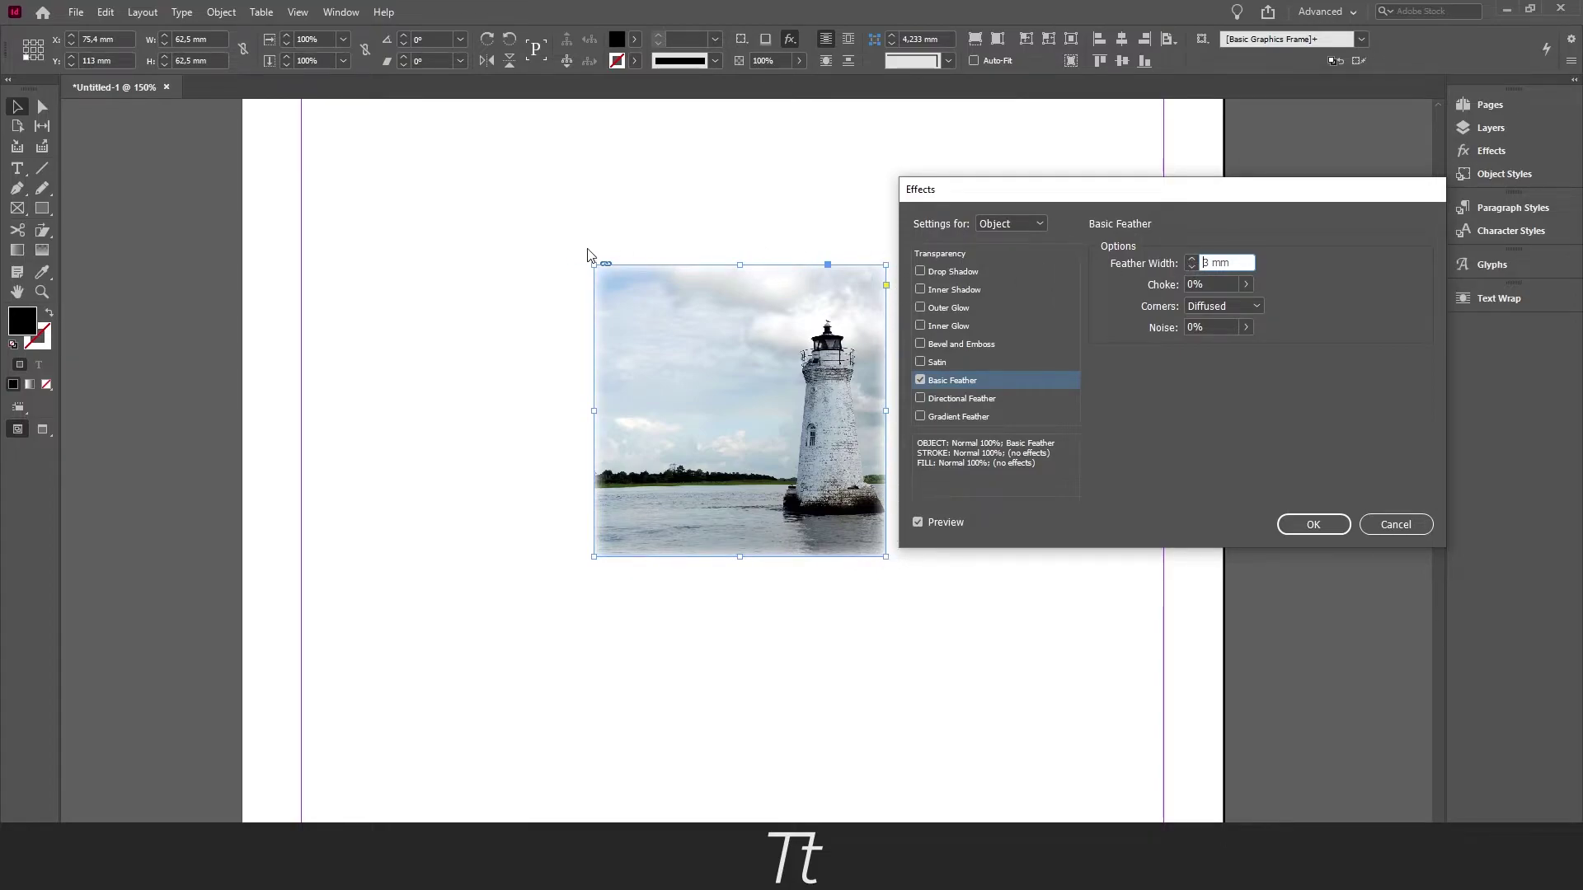
{"action": "left_click", "coordinate": [1191, 259]}
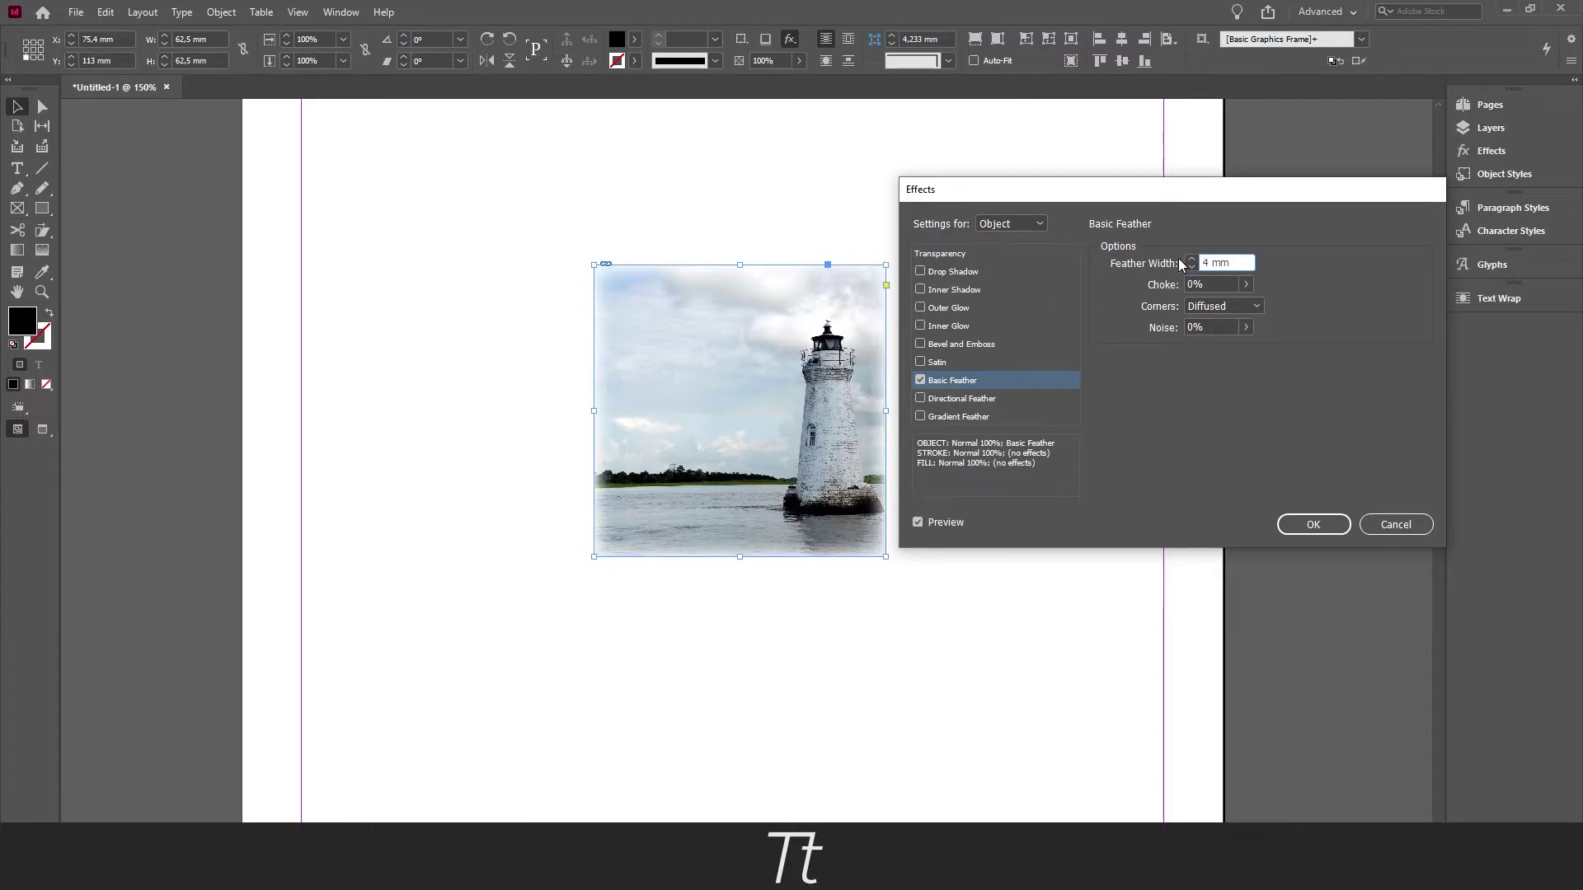
{"action": "left_click", "coordinate": [1192, 259]}
Step: Keep adjusting Feather Width until it settles at 10 mm
{"action": "left_click", "coordinate": [1192, 259]}
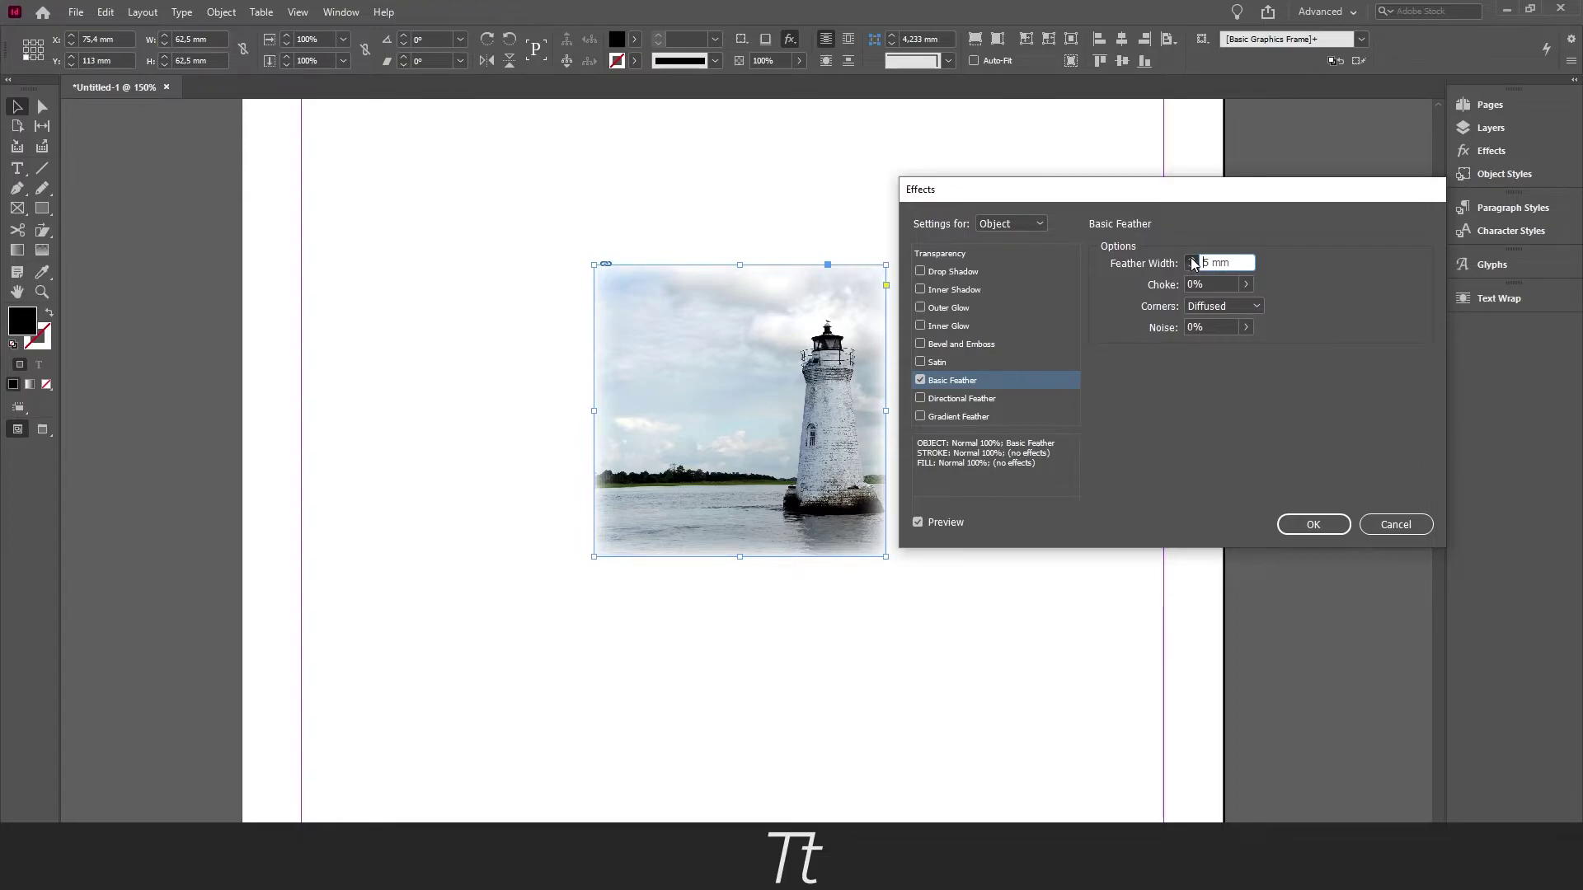
{"action": "left_click", "coordinate": [1192, 259]}
{"action": "left_click", "coordinate": [1194, 259]}
{"action": "left_click", "coordinate": [1195, 259]}
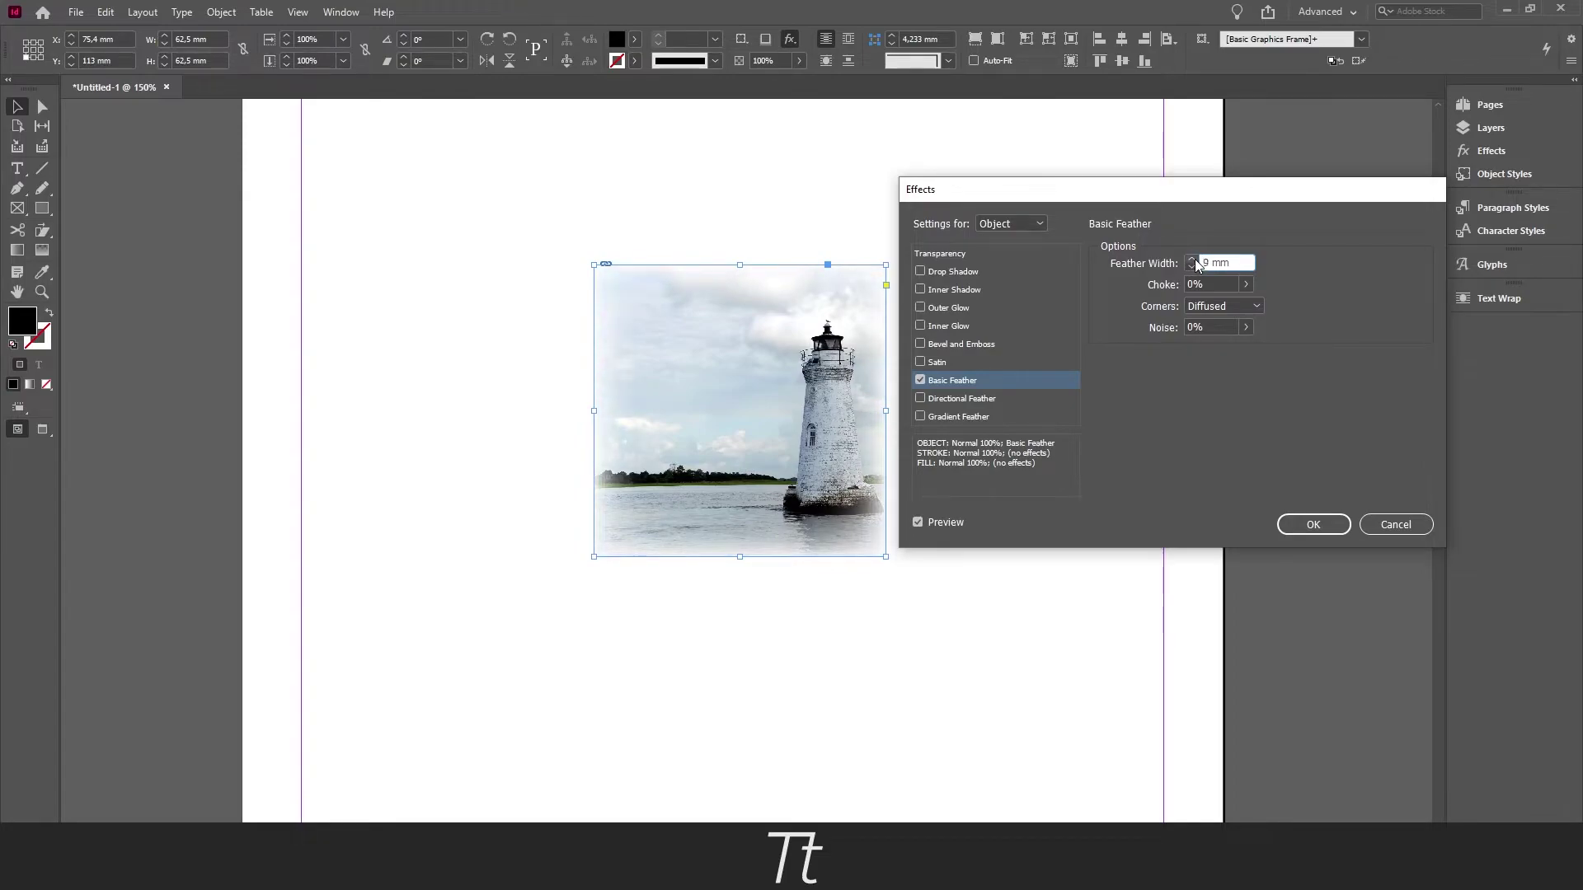
{"action": "left_click", "coordinate": [1193, 266]}
{"action": "left_click", "coordinate": [1193, 267]}
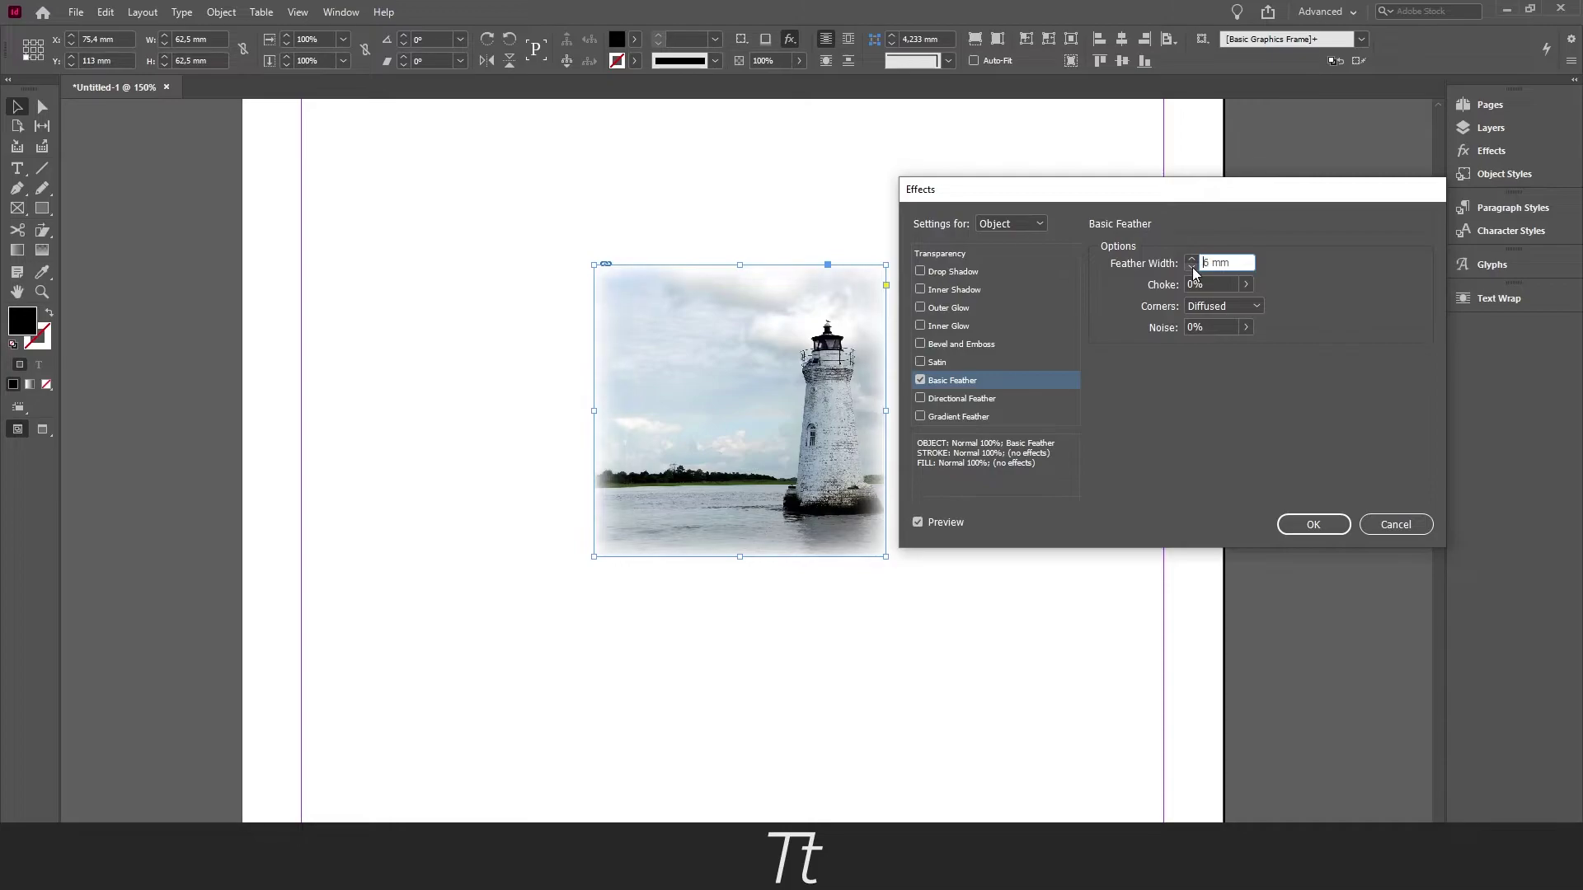
{"action": "left_click", "coordinate": [1192, 259]}
{"action": "left_click", "coordinate": [1191, 259]}
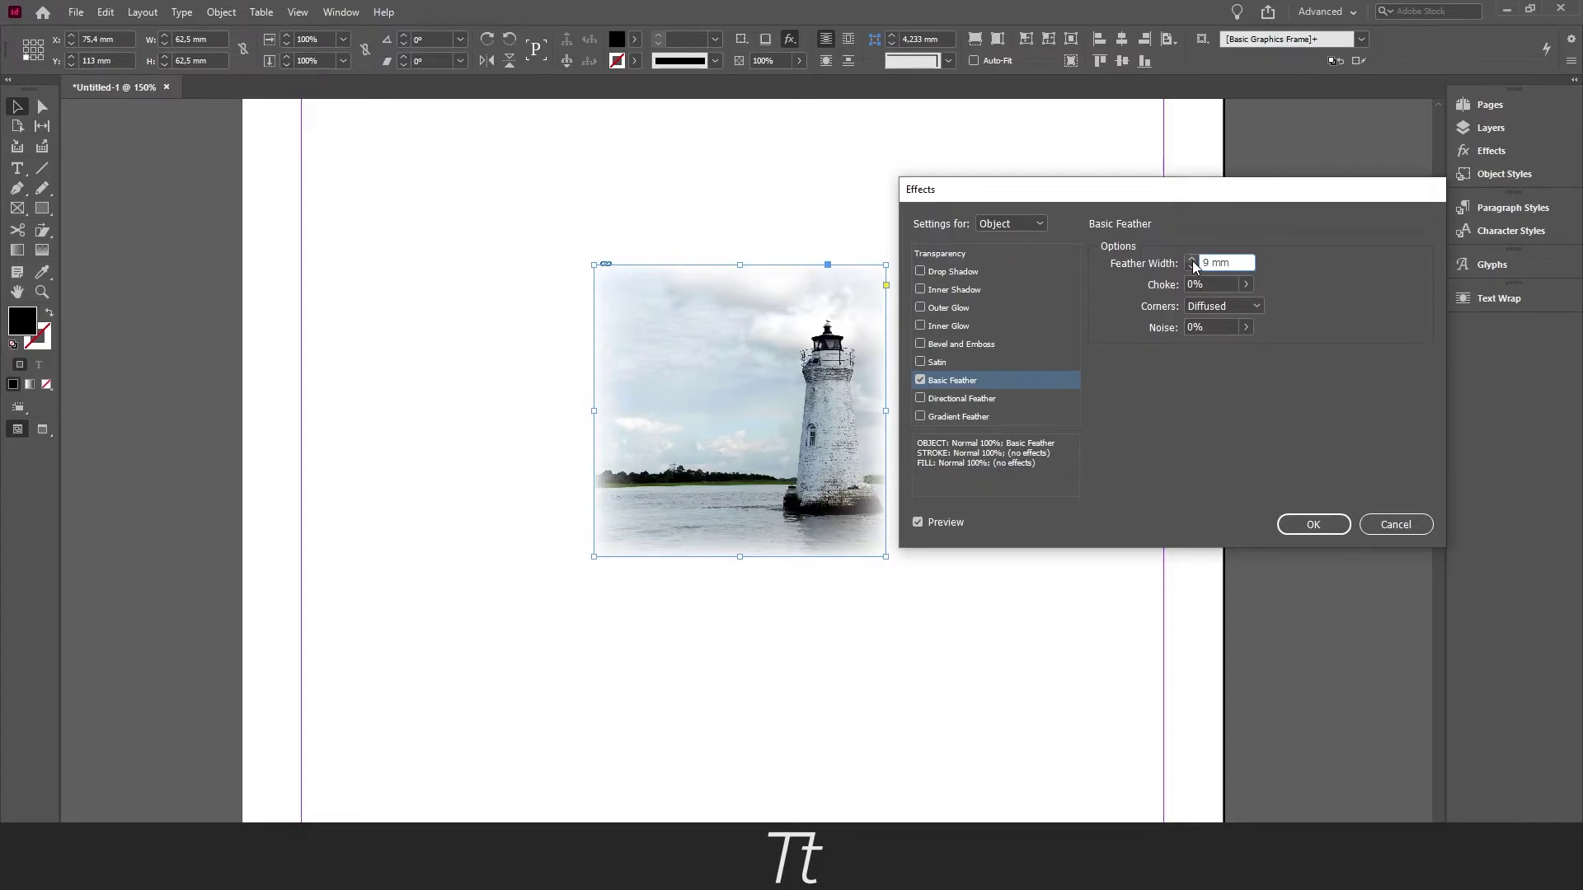
{"action": "left_click", "coordinate": [1192, 259]}
{"action": "left_click", "coordinate": [1190, 267]}
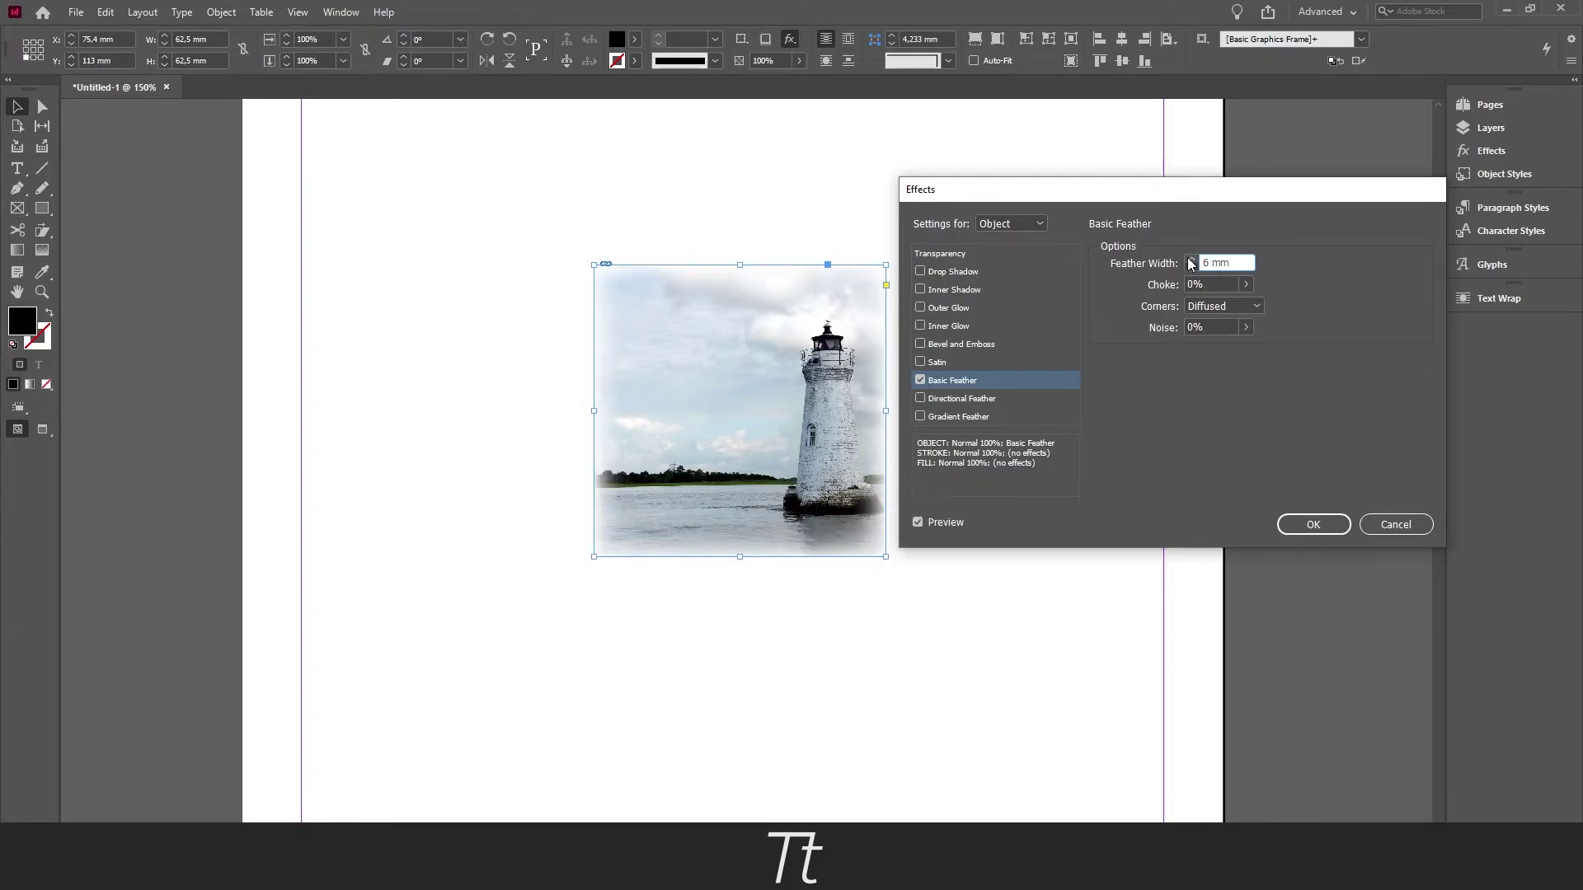
{"action": "left_click", "coordinate": [1192, 258]}
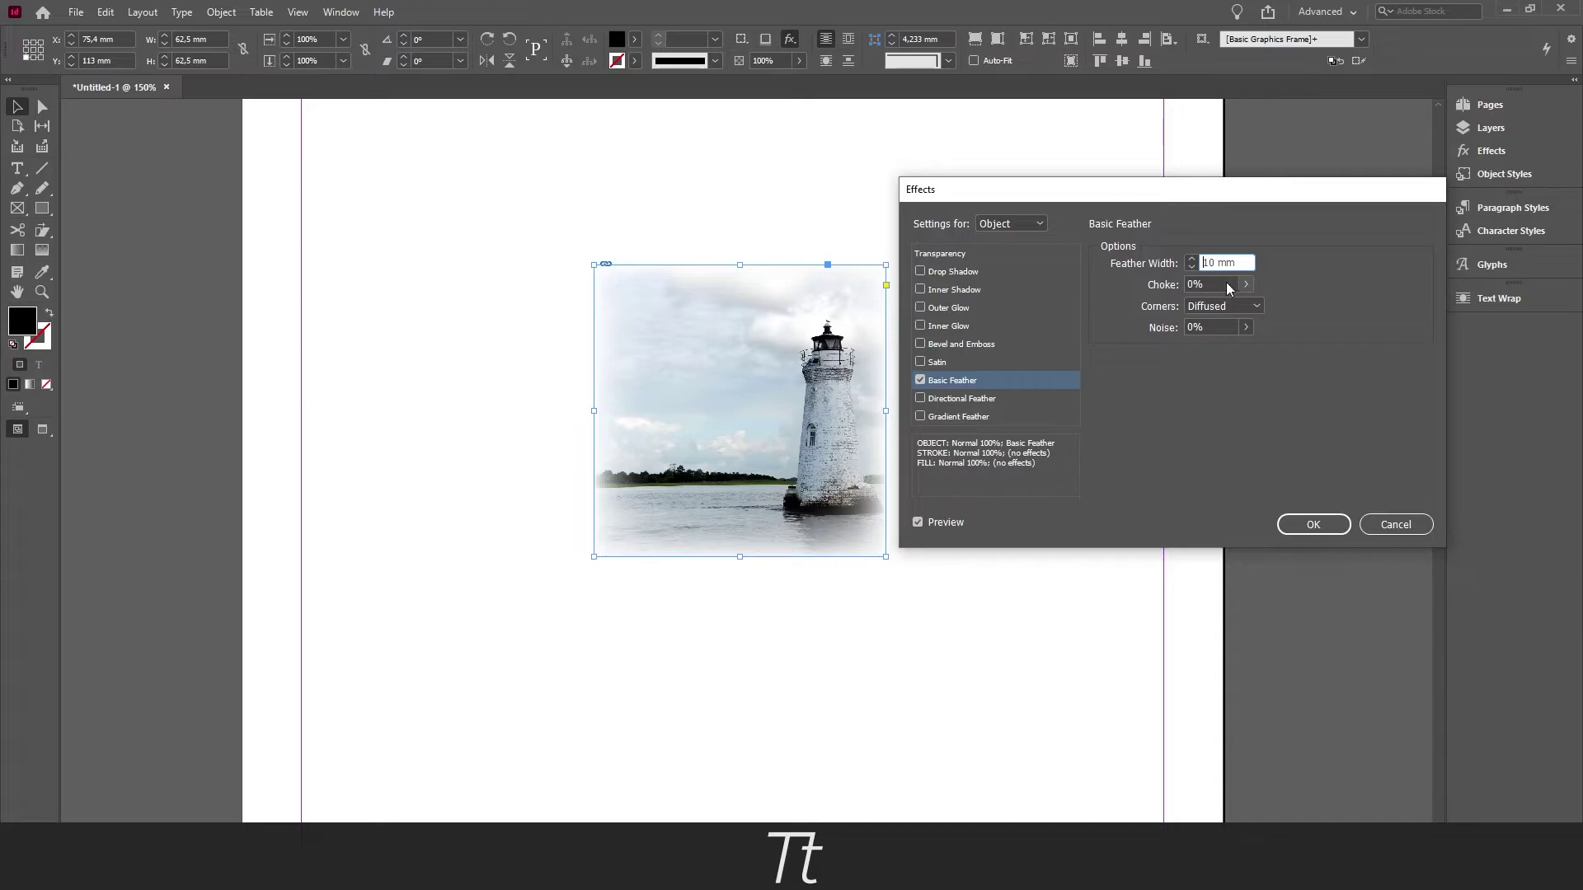
Step: Set the feather corners to Diffused after trying Rounded and Sharp, then confirm with OK
{"action": "double_click", "coordinate": [1195, 284]}
{"action": "double_click", "coordinate": [1237, 327]}
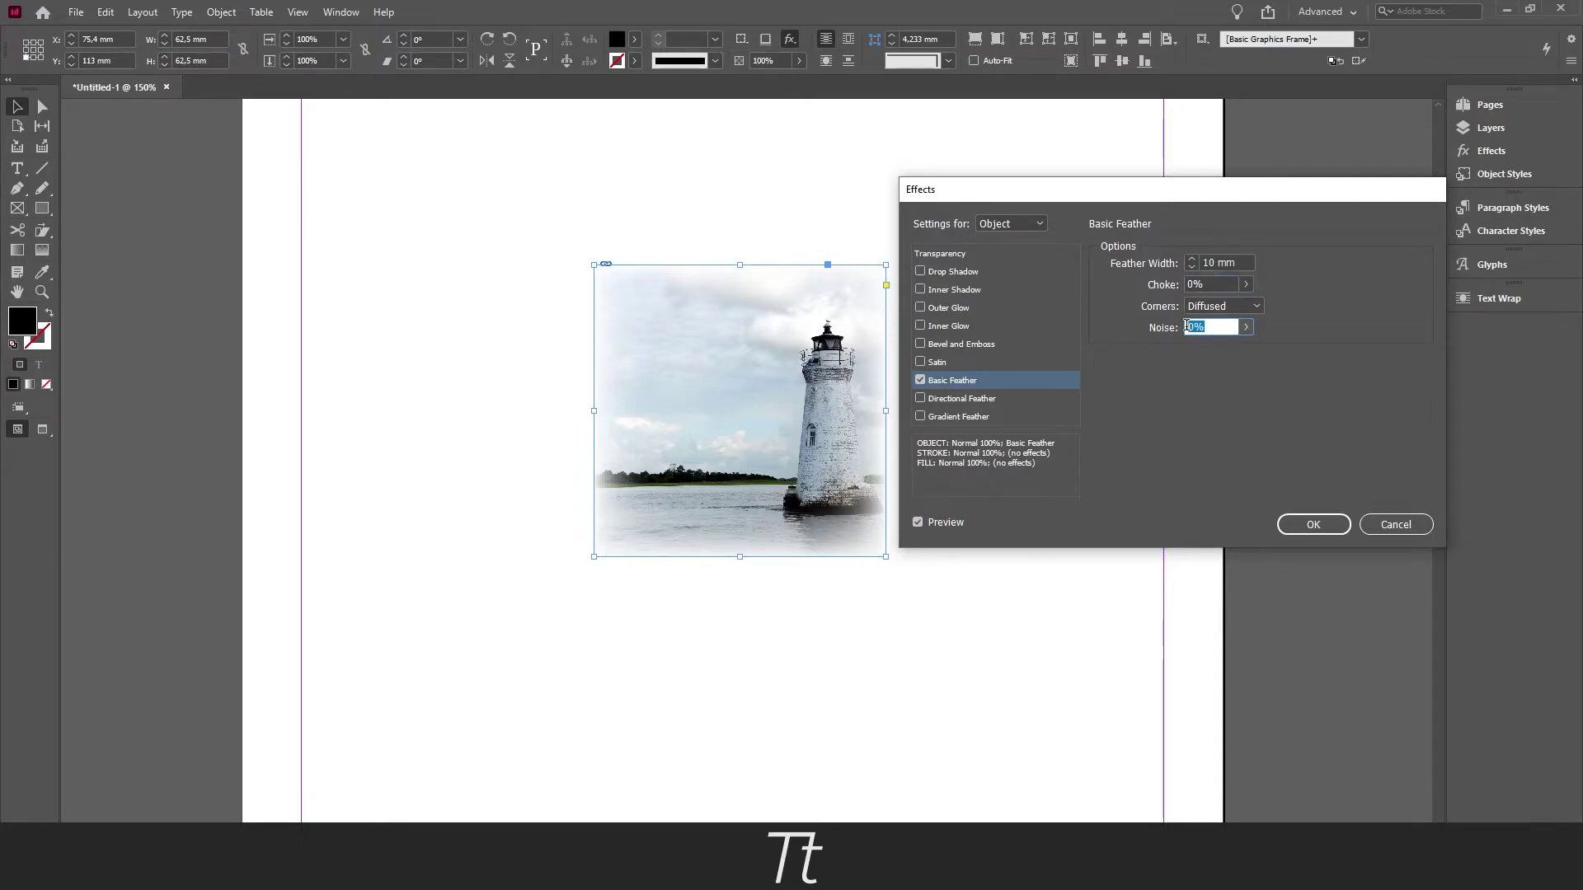
{"action": "left_click", "coordinate": [1212, 306]}
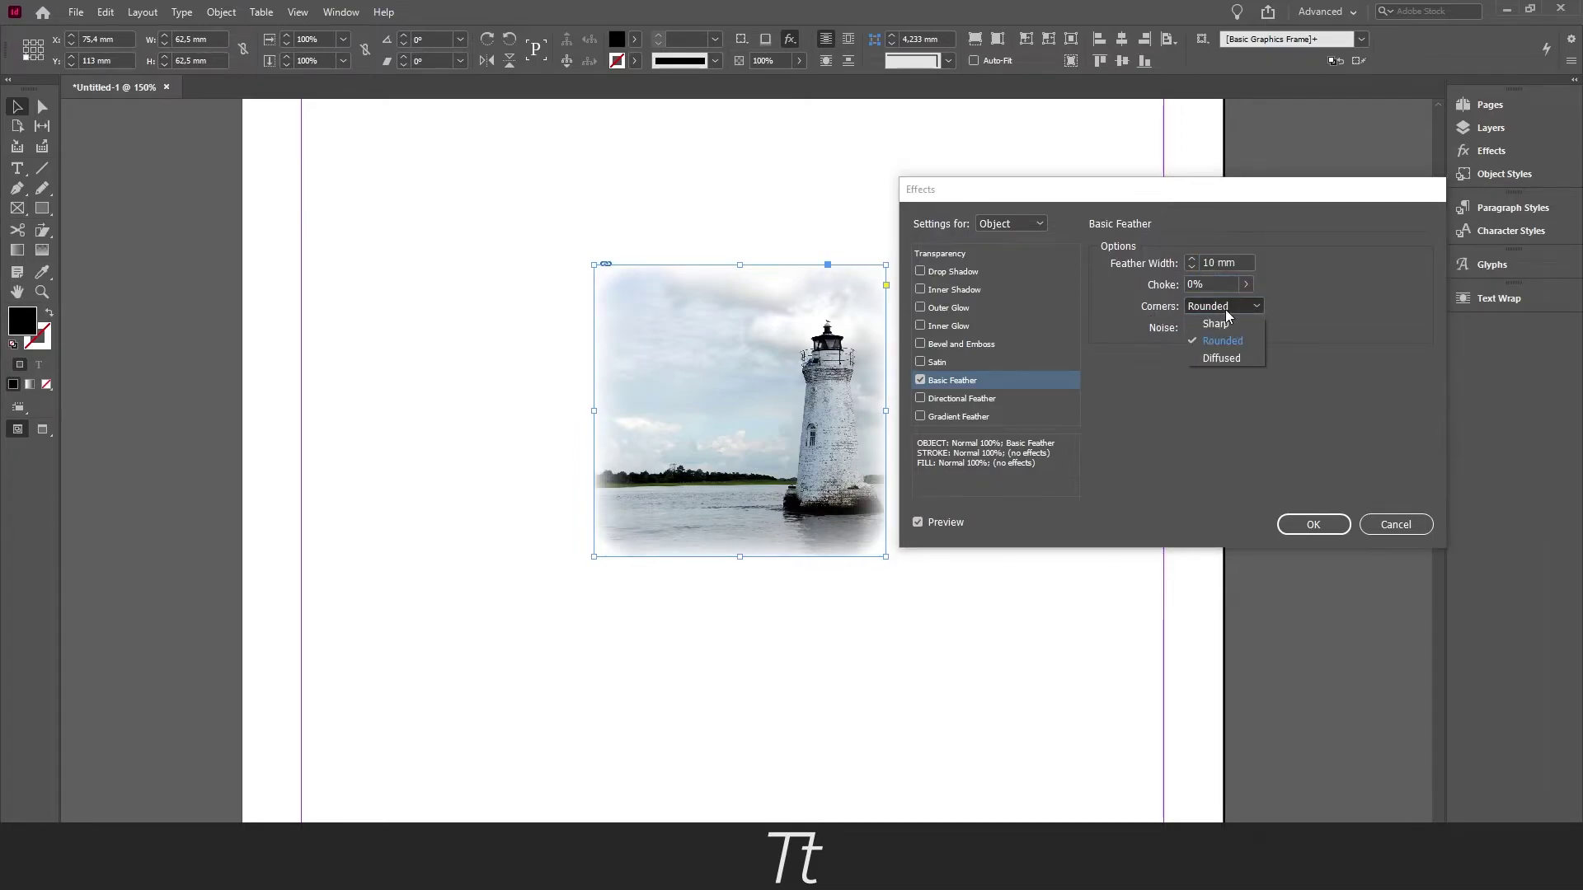
{"action": "left_click", "coordinate": [1214, 324]}
{"action": "left_click", "coordinate": [1216, 306]}
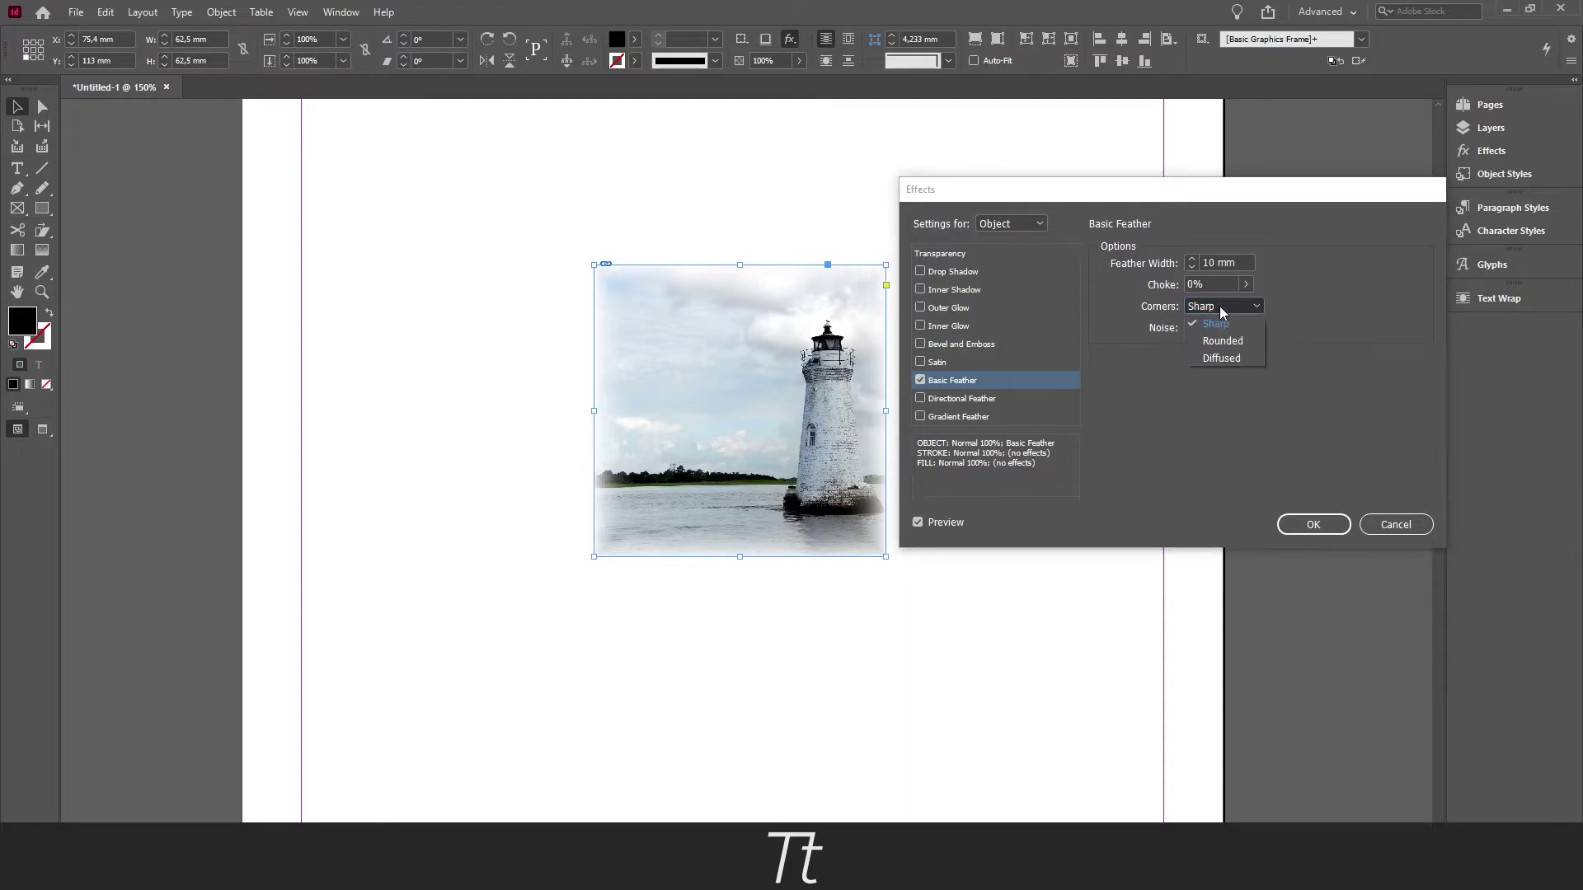
{"action": "left_click", "coordinate": [1216, 306]}
{"action": "left_click", "coordinate": [1212, 305]}
{"action": "left_click", "coordinate": [1228, 341]}
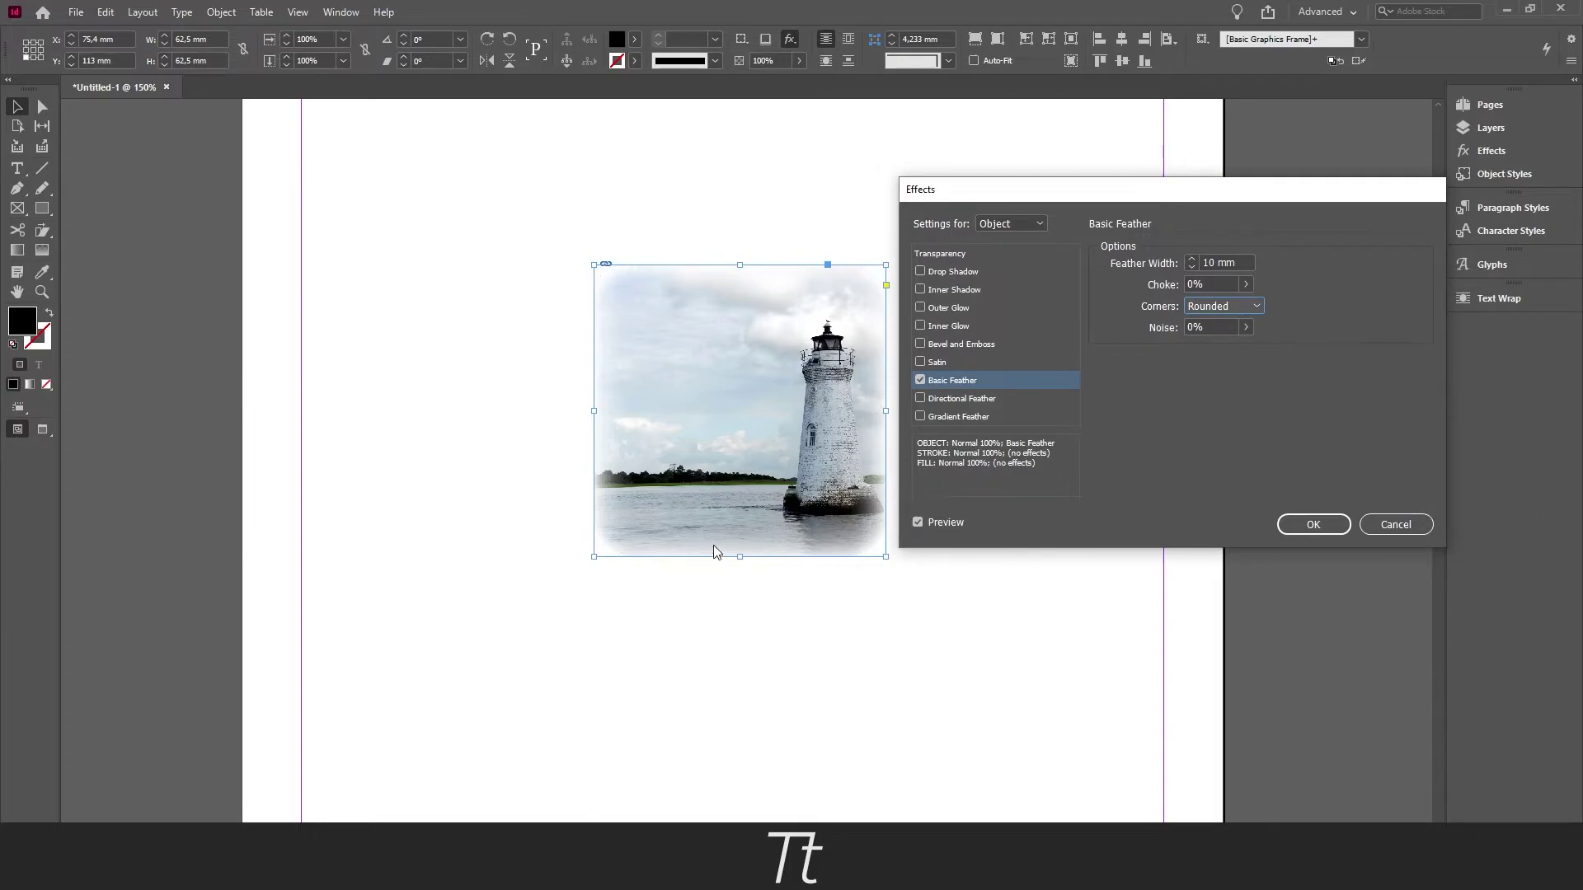
{"action": "left_click", "coordinate": [1207, 308]}
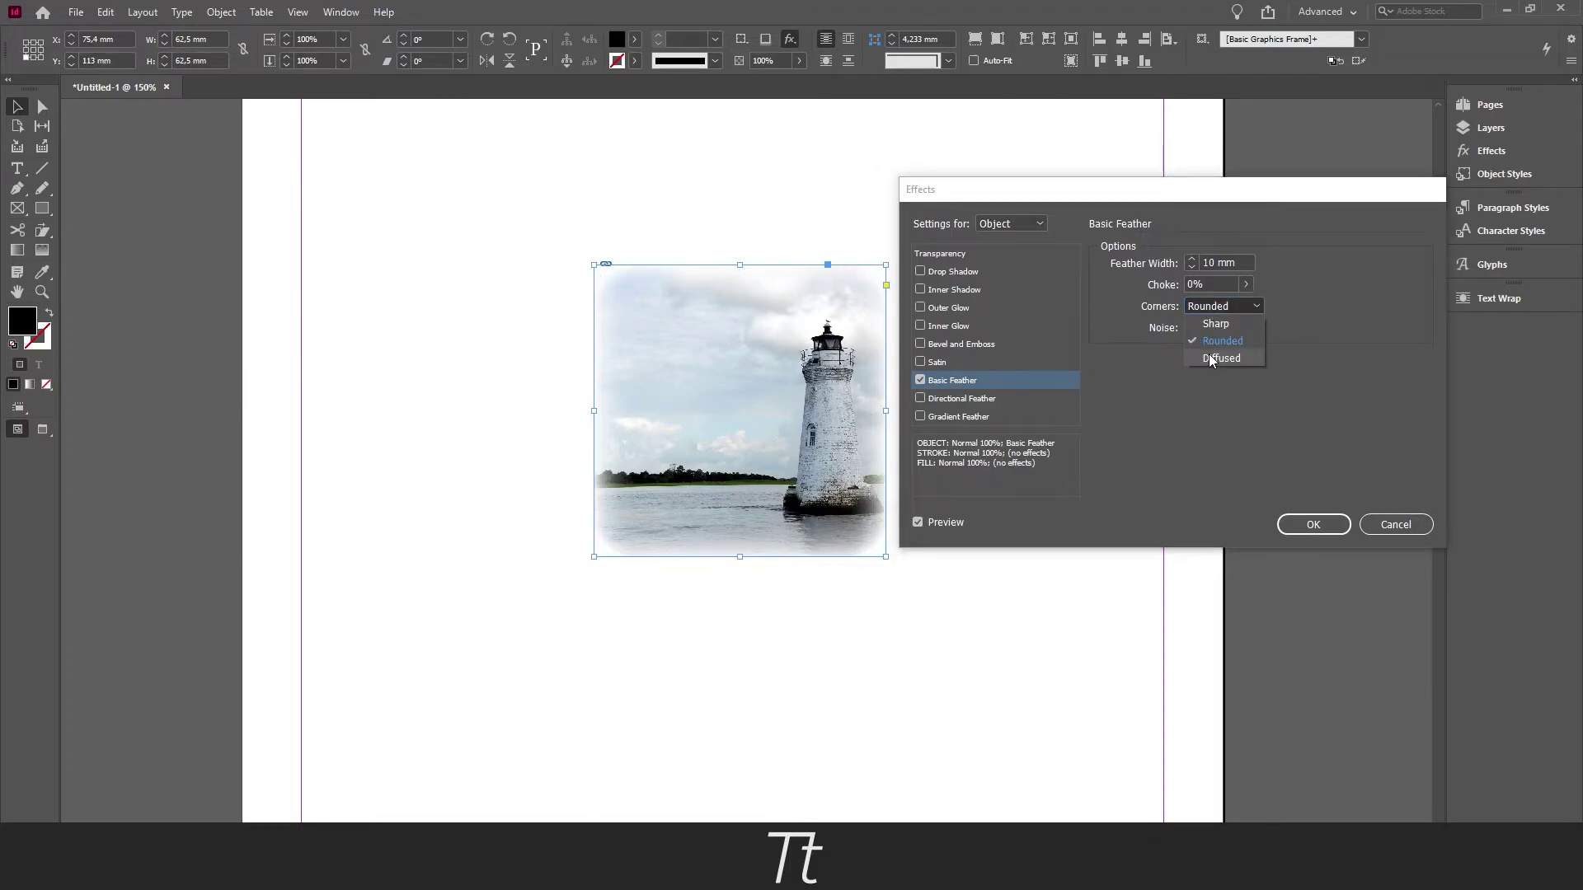
{"action": "left_click", "coordinate": [1235, 358]}
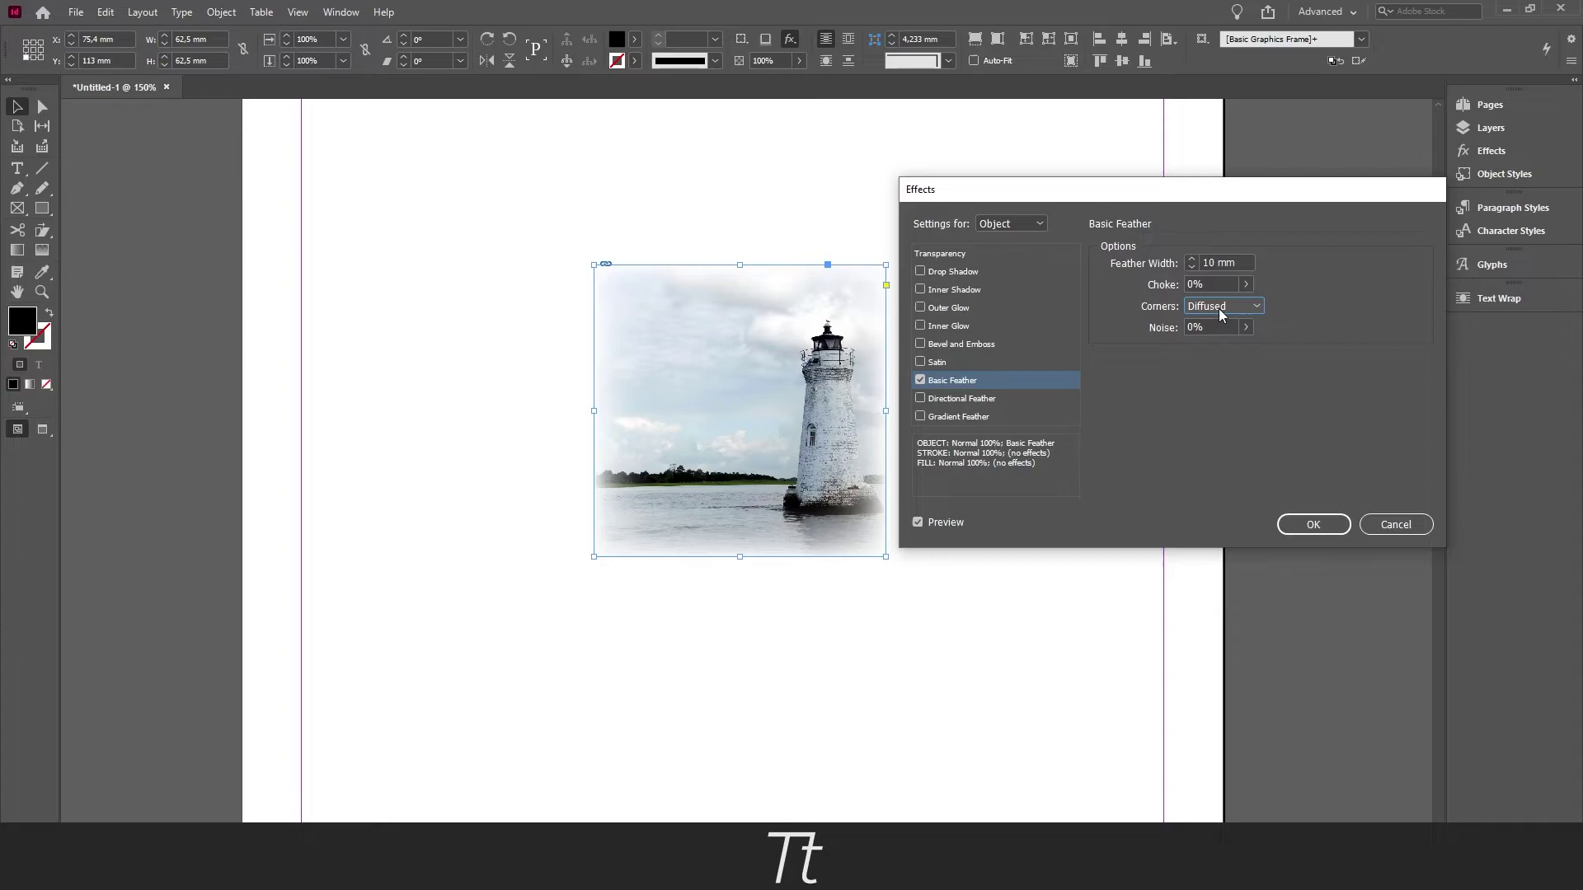
{"action": "left_click", "coordinate": [1314, 525]}
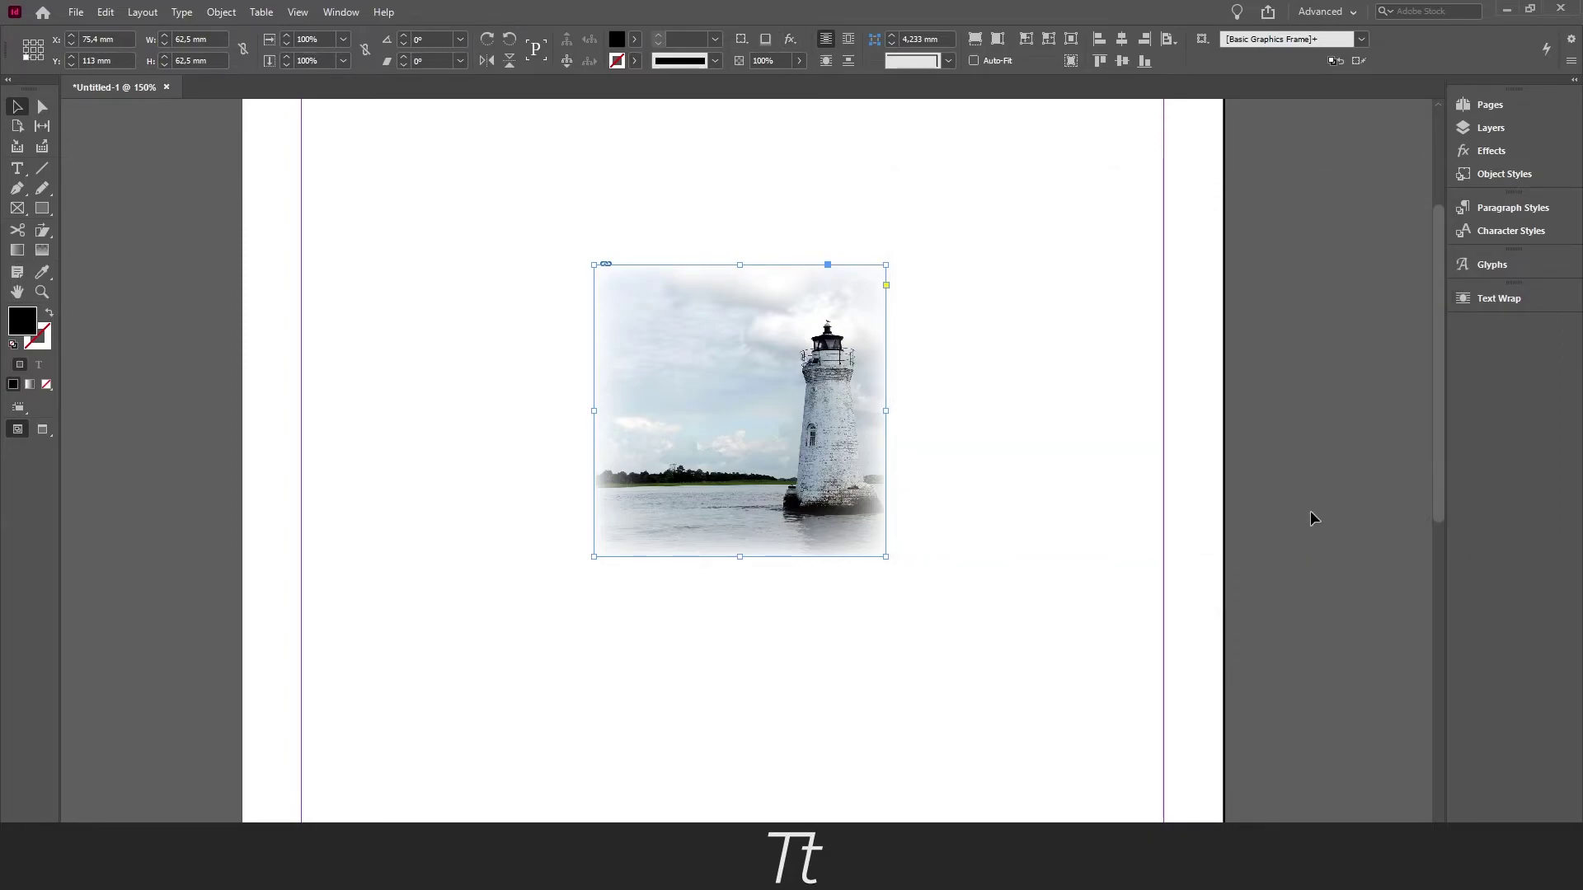
Step: Switch to Preview mode and draw a rectangle covering the entire page
{"action": "left_click", "coordinate": [1051, 389]}
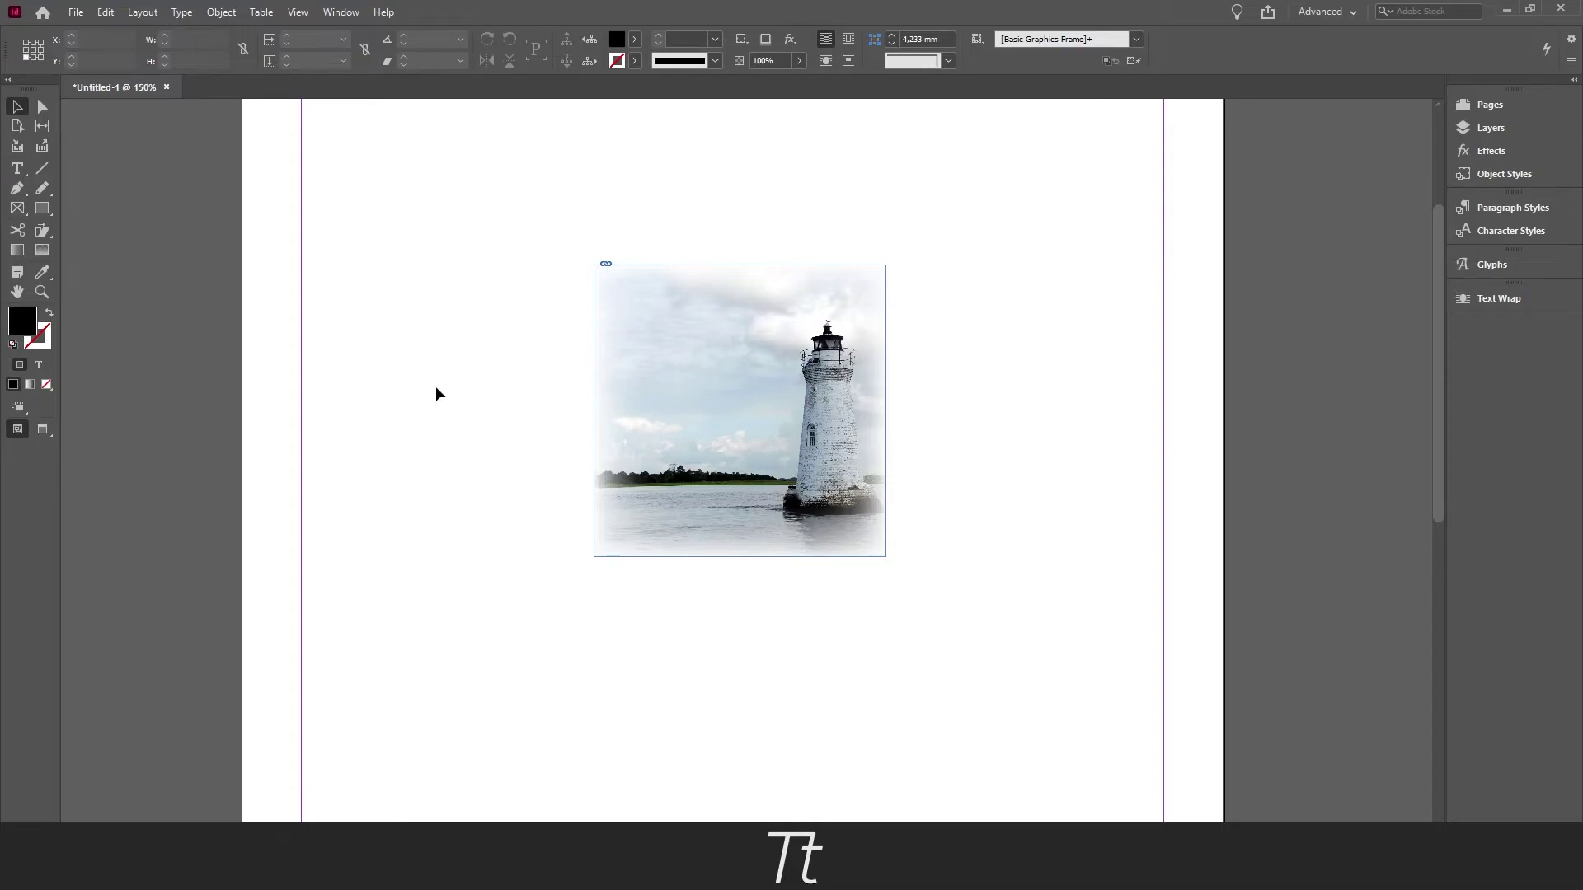
{"action": "key", "text": "w"}
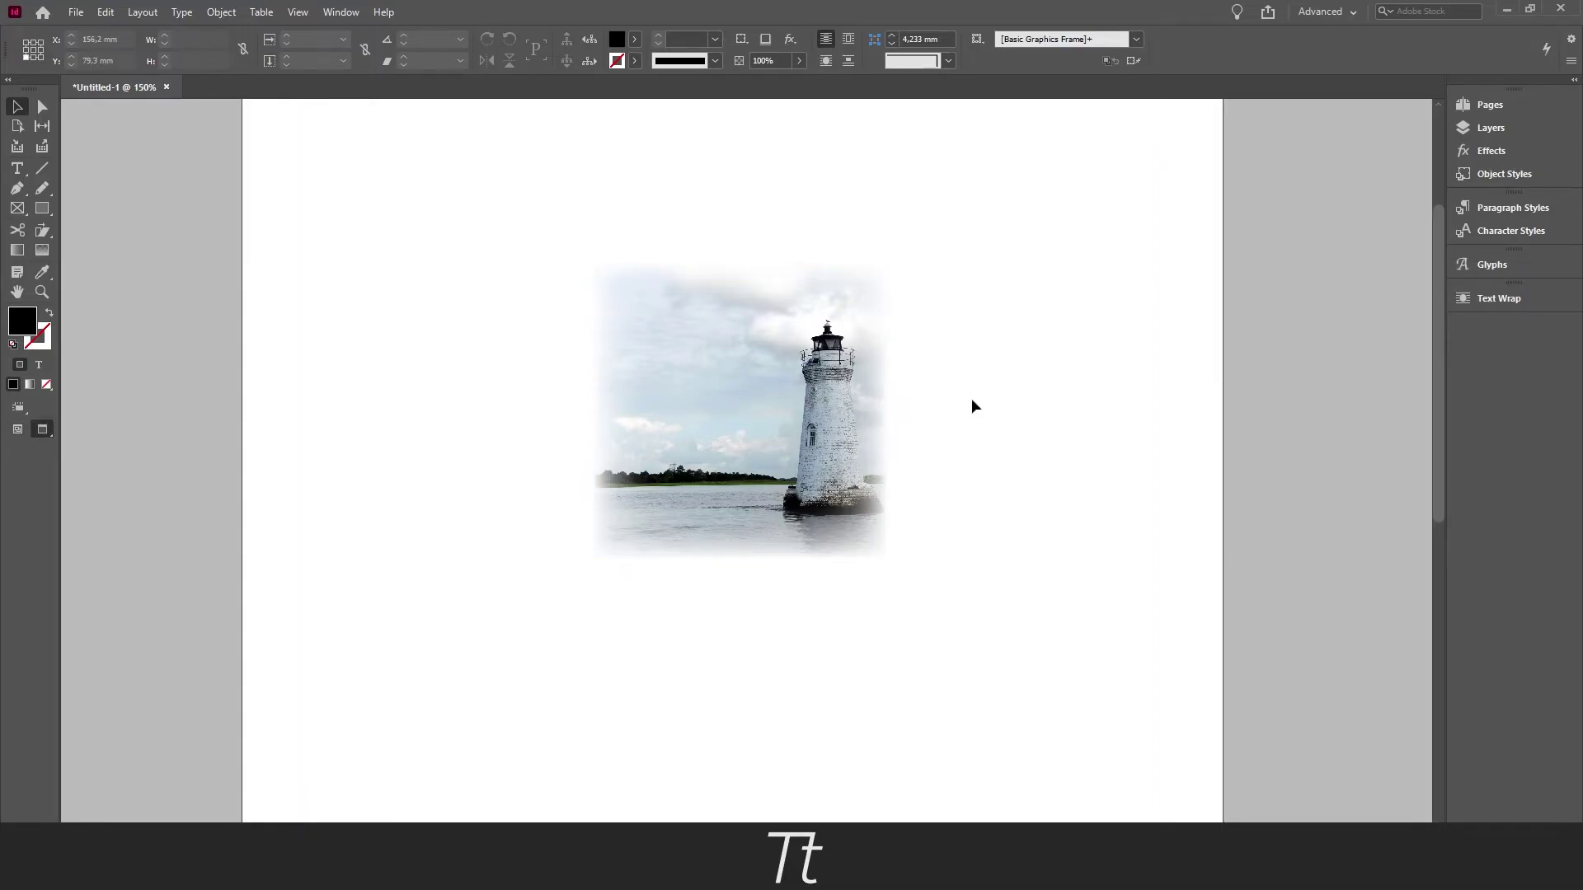
{"action": "key", "text": "ctrl+minus"}
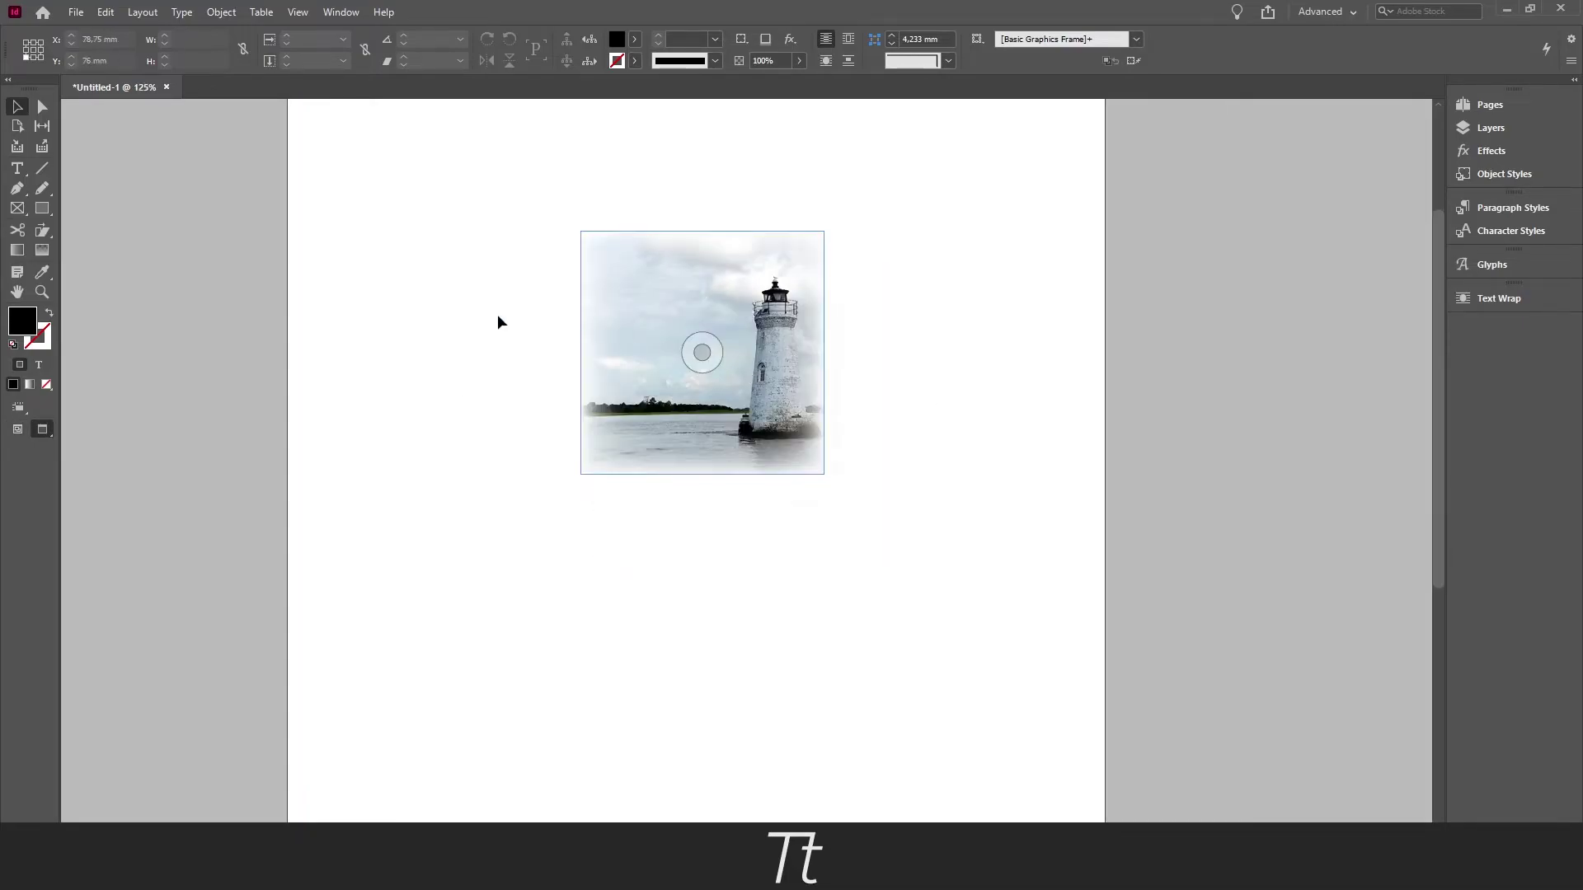
{"action": "left_click", "coordinate": [42, 208]}
{"action": "key", "text": "ctrl+minus"}
{"action": "key", "text": "ctrl+minus"}
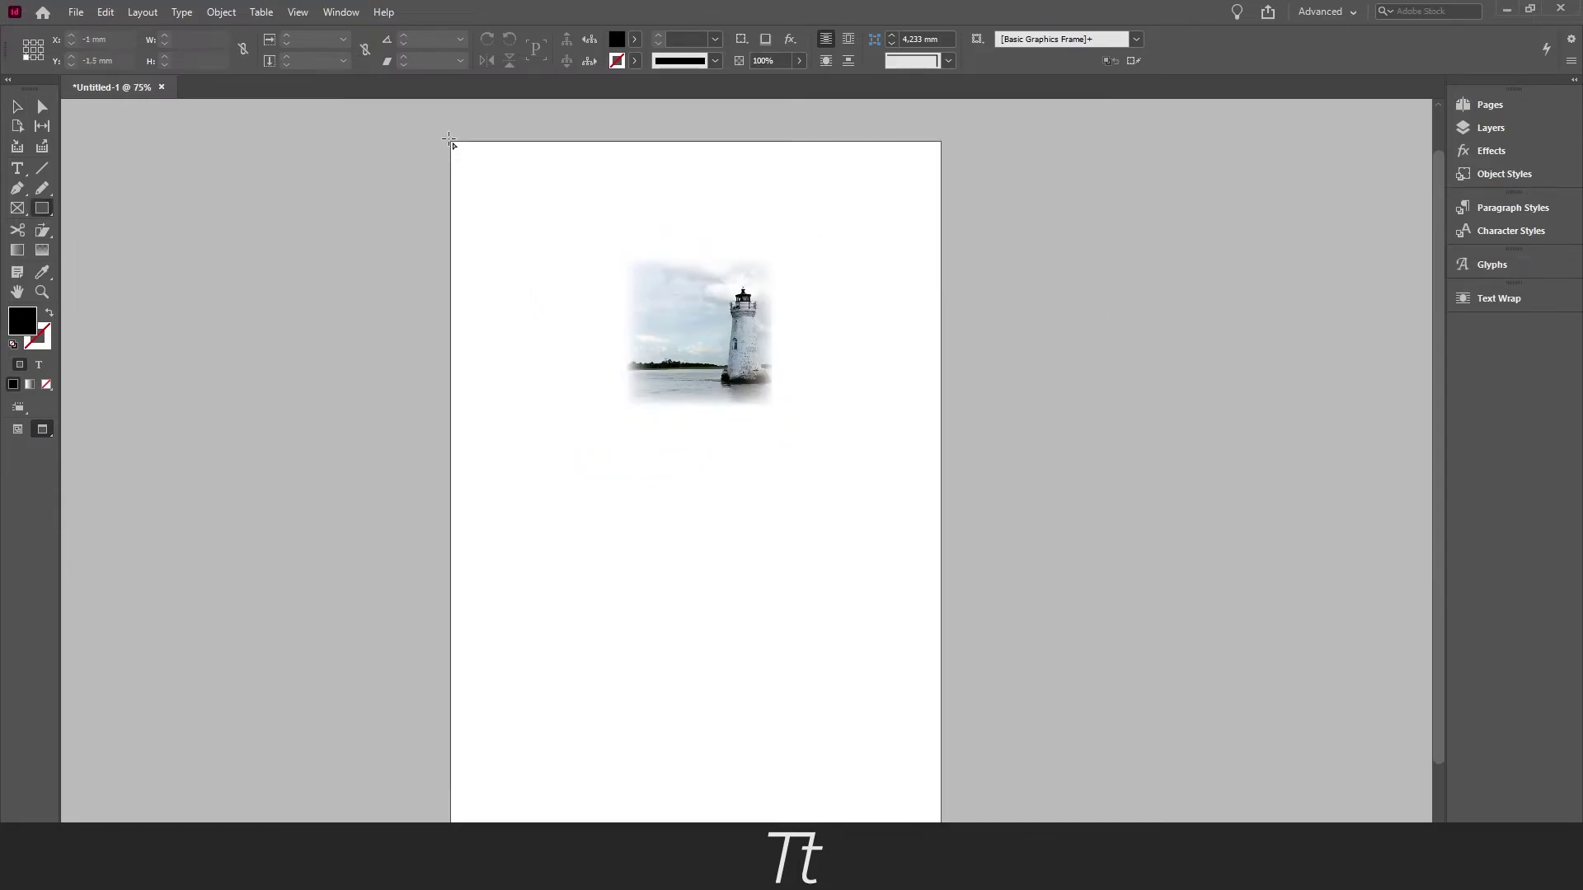
{"action": "left_click_drag", "start_coordinate": [451, 141], "coordinate": [941, 834]}
Step: Fill the new rectangle with a red shade from the colour picker
{"action": "key", "text": "v"}
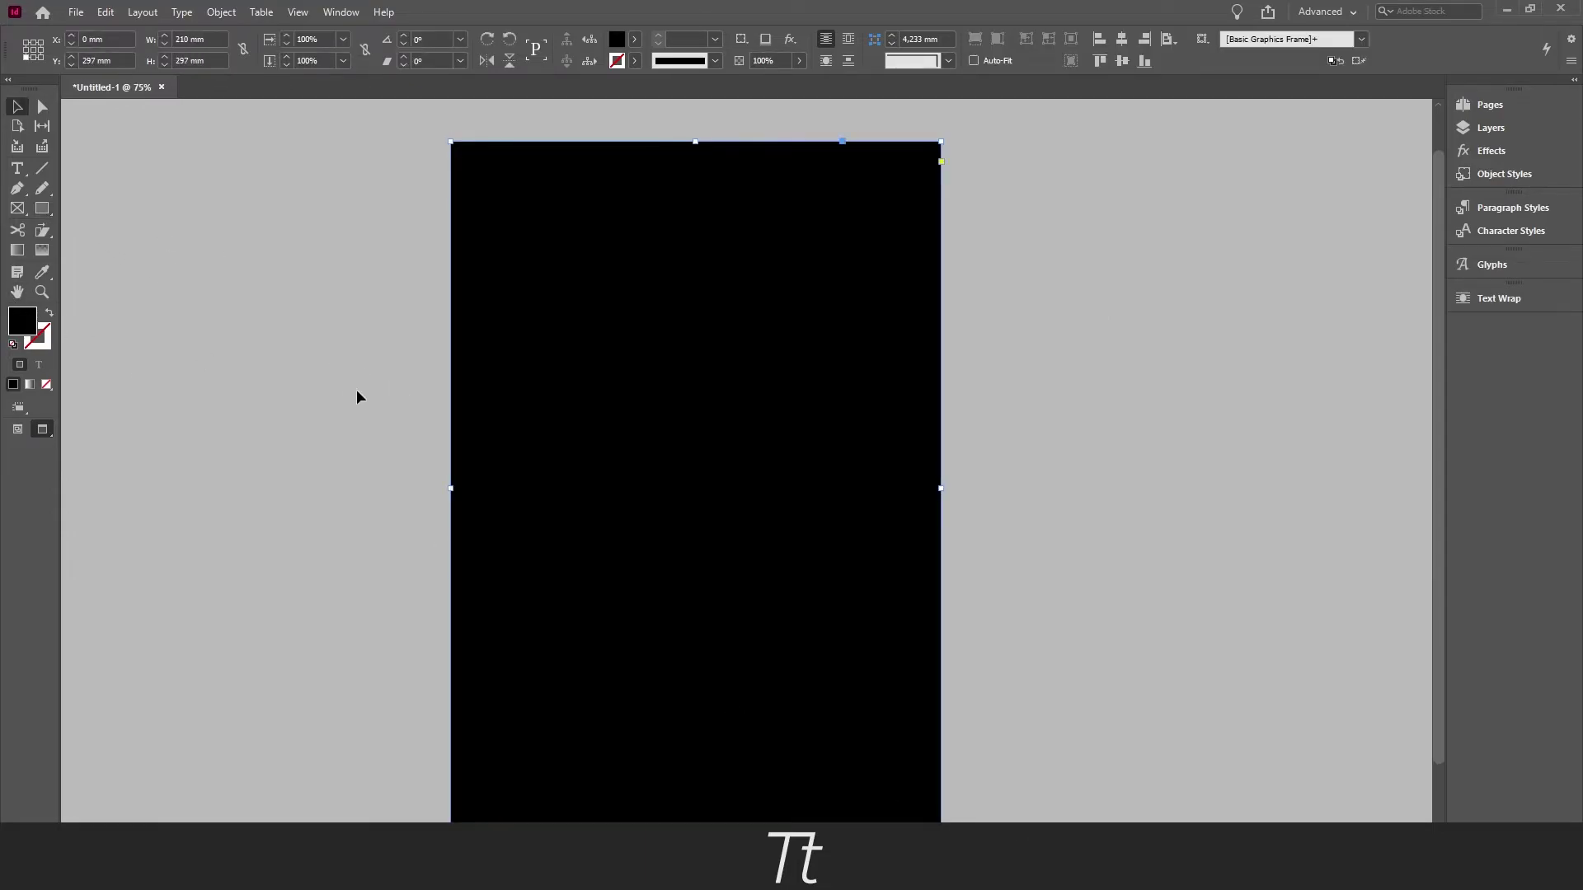
{"action": "double_click", "coordinate": [25, 324]}
{"action": "left_click", "coordinate": [835, 319]}
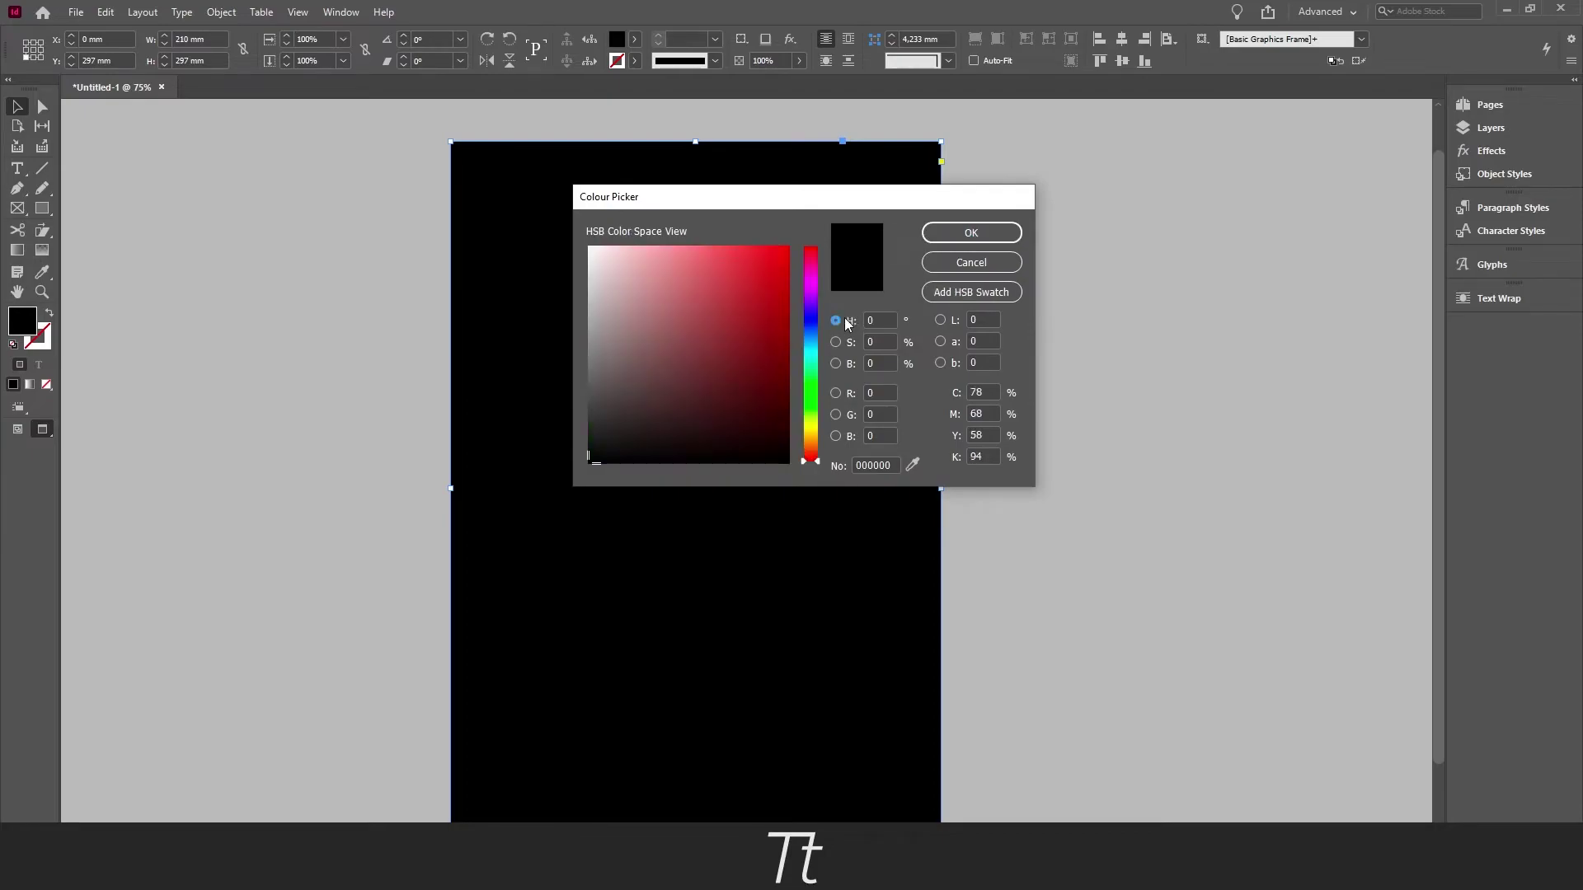
{"action": "left_click", "coordinate": [749, 323]}
{"action": "left_click", "coordinate": [773, 292]}
{"action": "left_click", "coordinate": [749, 311]}
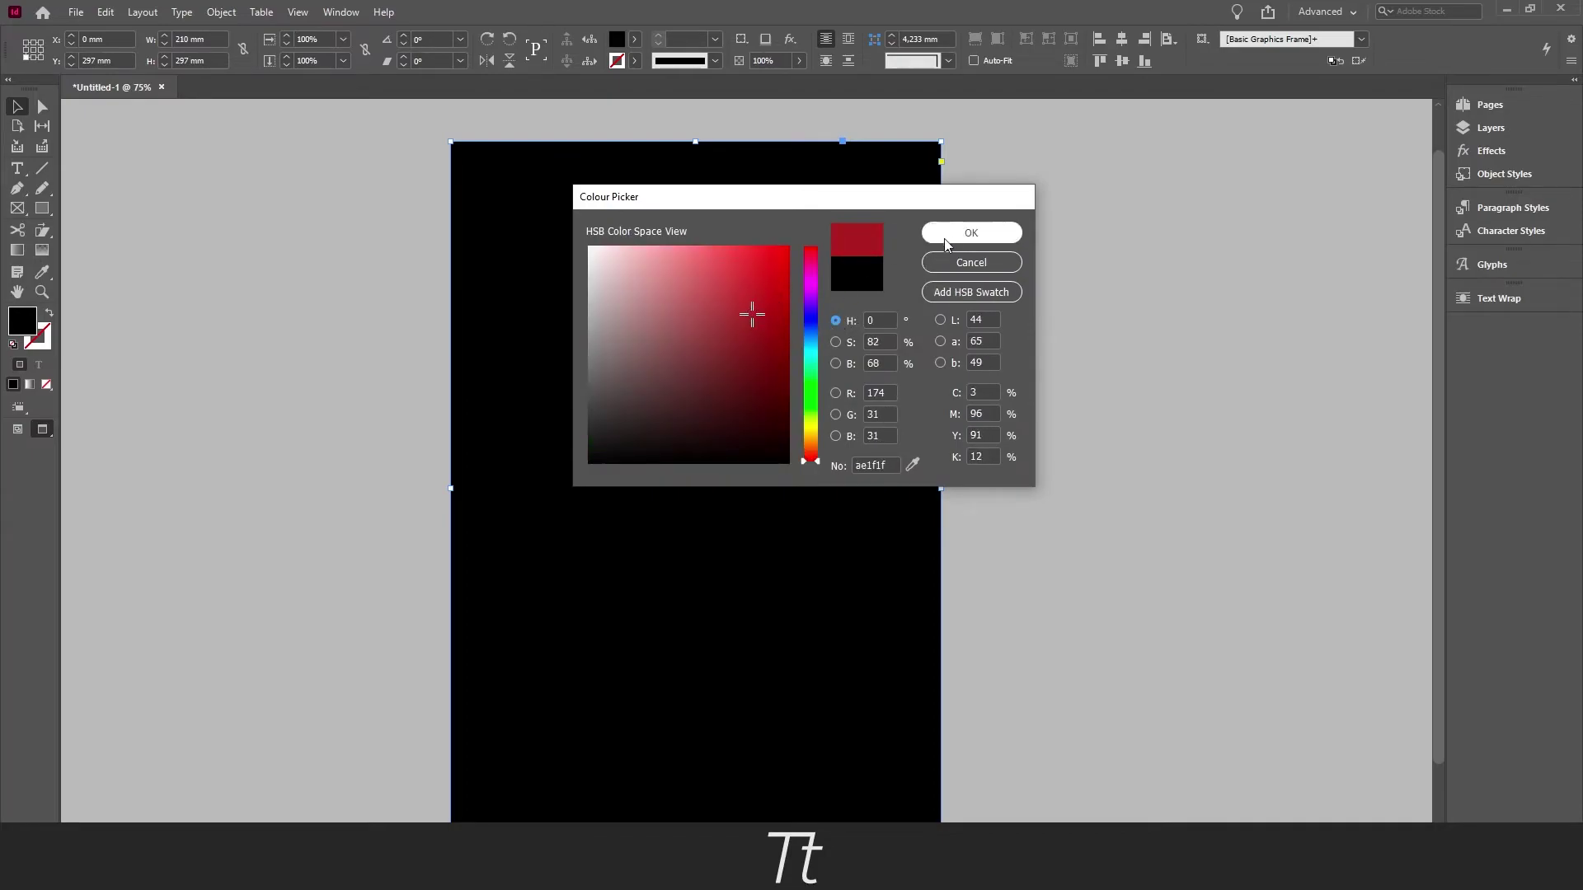
{"action": "left_click", "coordinate": [971, 232]}
Step: Send the red rectangle to the back, behind the lighthouse photo
{"action": "right_click", "coordinate": [863, 293]}
{"action": "mouse_move", "coordinate": [907, 459]}
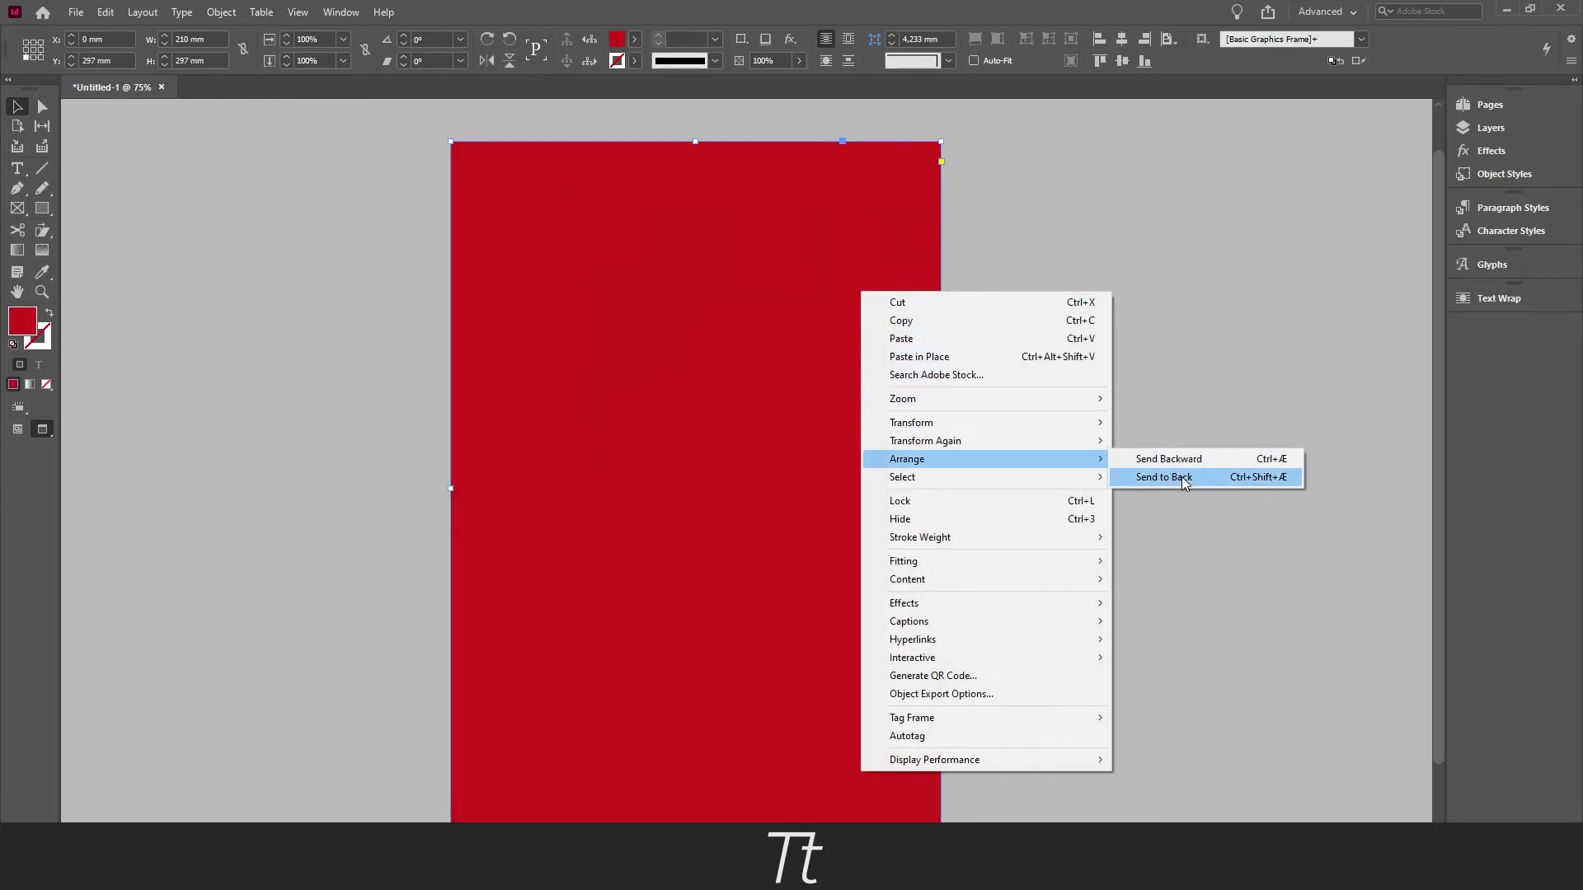
{"action": "left_click", "coordinate": [1171, 474]}
{"action": "left_click", "coordinate": [1107, 452]}
{"action": "key", "text": "ctrl+equal"}
{"action": "key", "text": "ctrl+equal"}
{"action": "key", "text": "ctrl+equal"}
{"action": "key", "text": "ctrl+equal"}
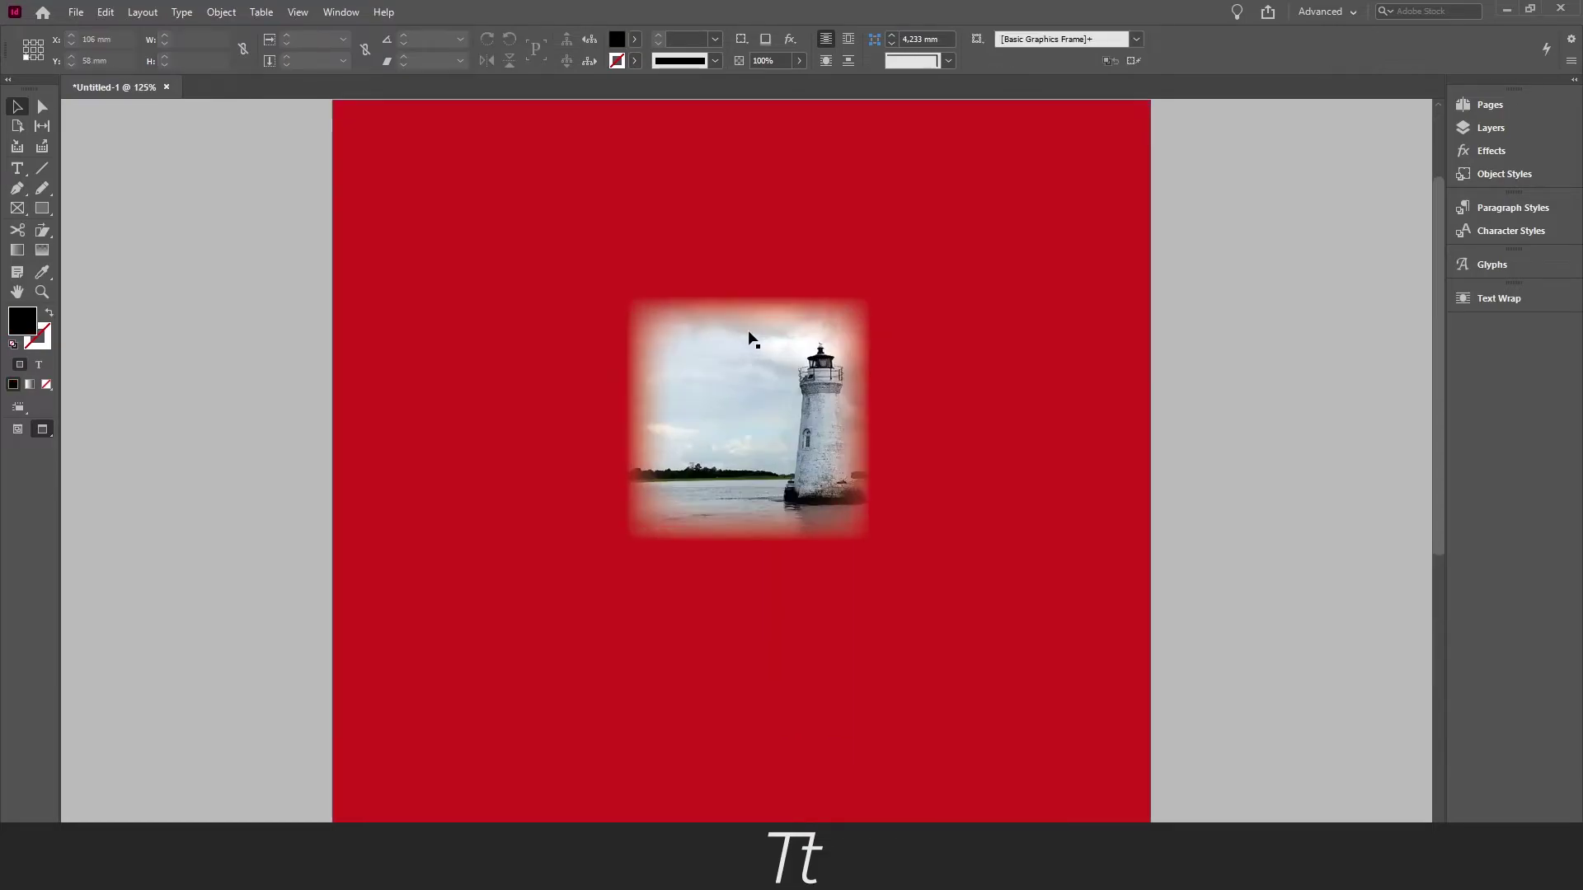
{"action": "left_click", "coordinate": [692, 342]}
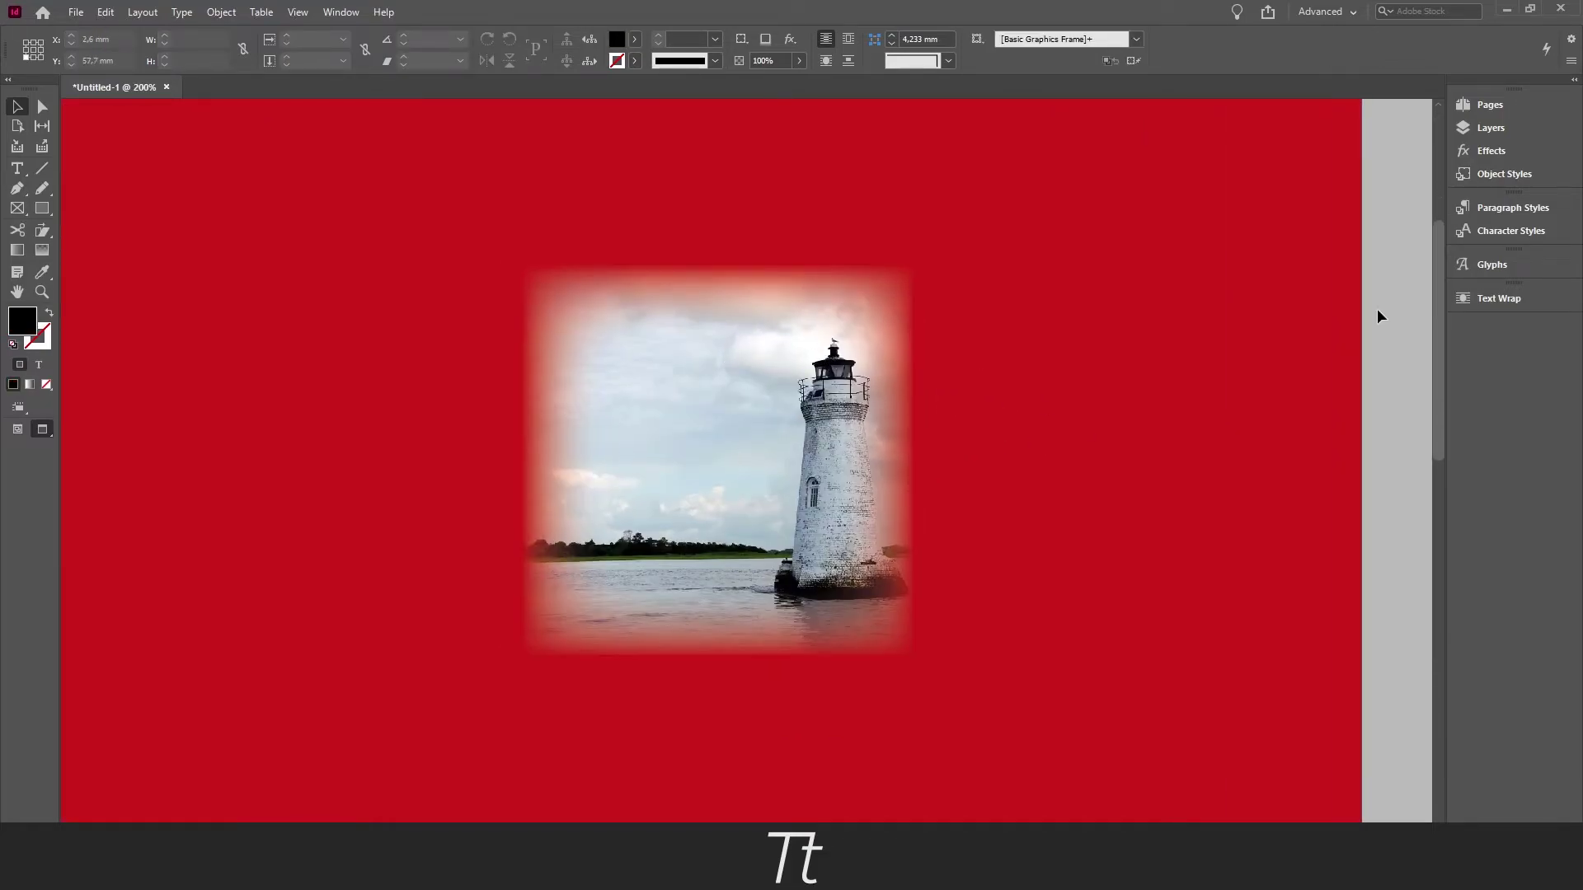
Step: Reopen Basic Feather on the lighthouse photo and set Feather Width to 16 mm
{"action": "left_click", "coordinate": [866, 377]}
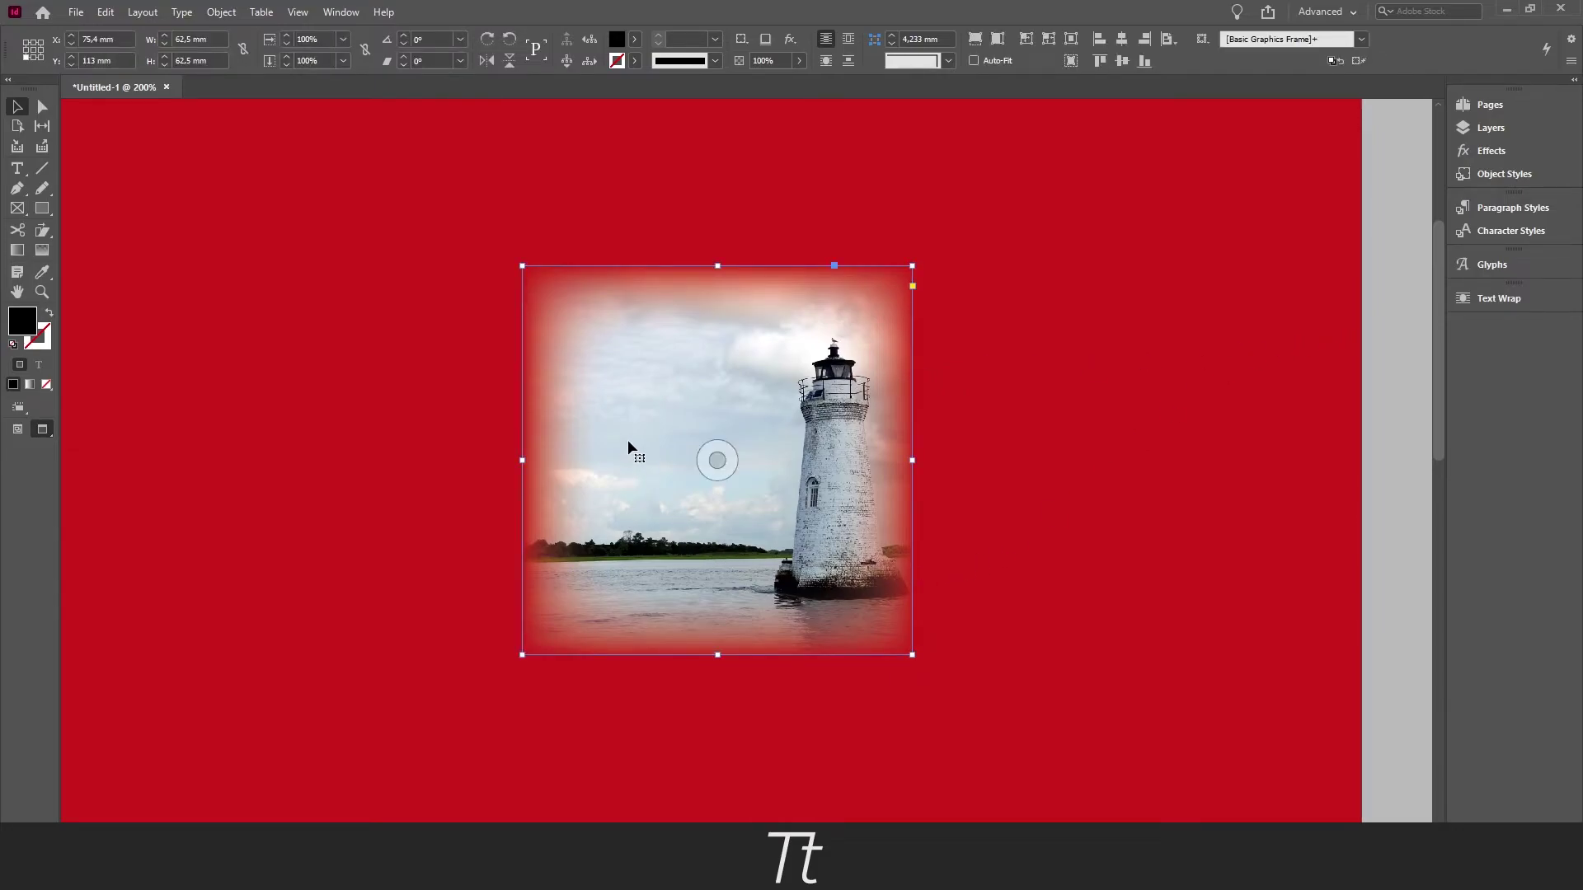
{"action": "left_click", "coordinate": [789, 41]}
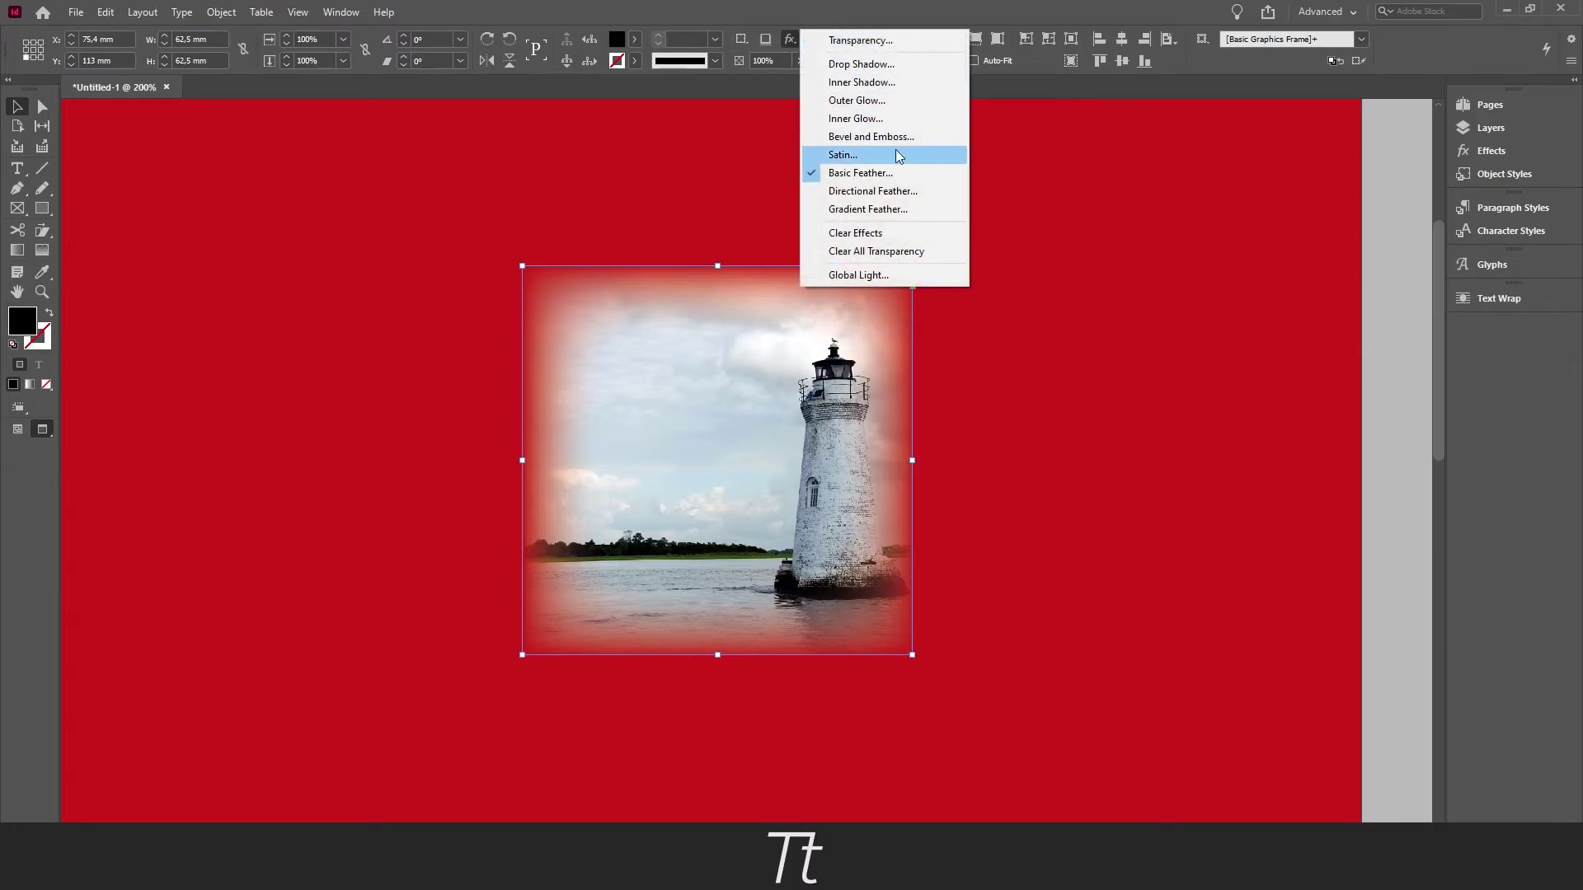
{"action": "left_click", "coordinate": [886, 172]}
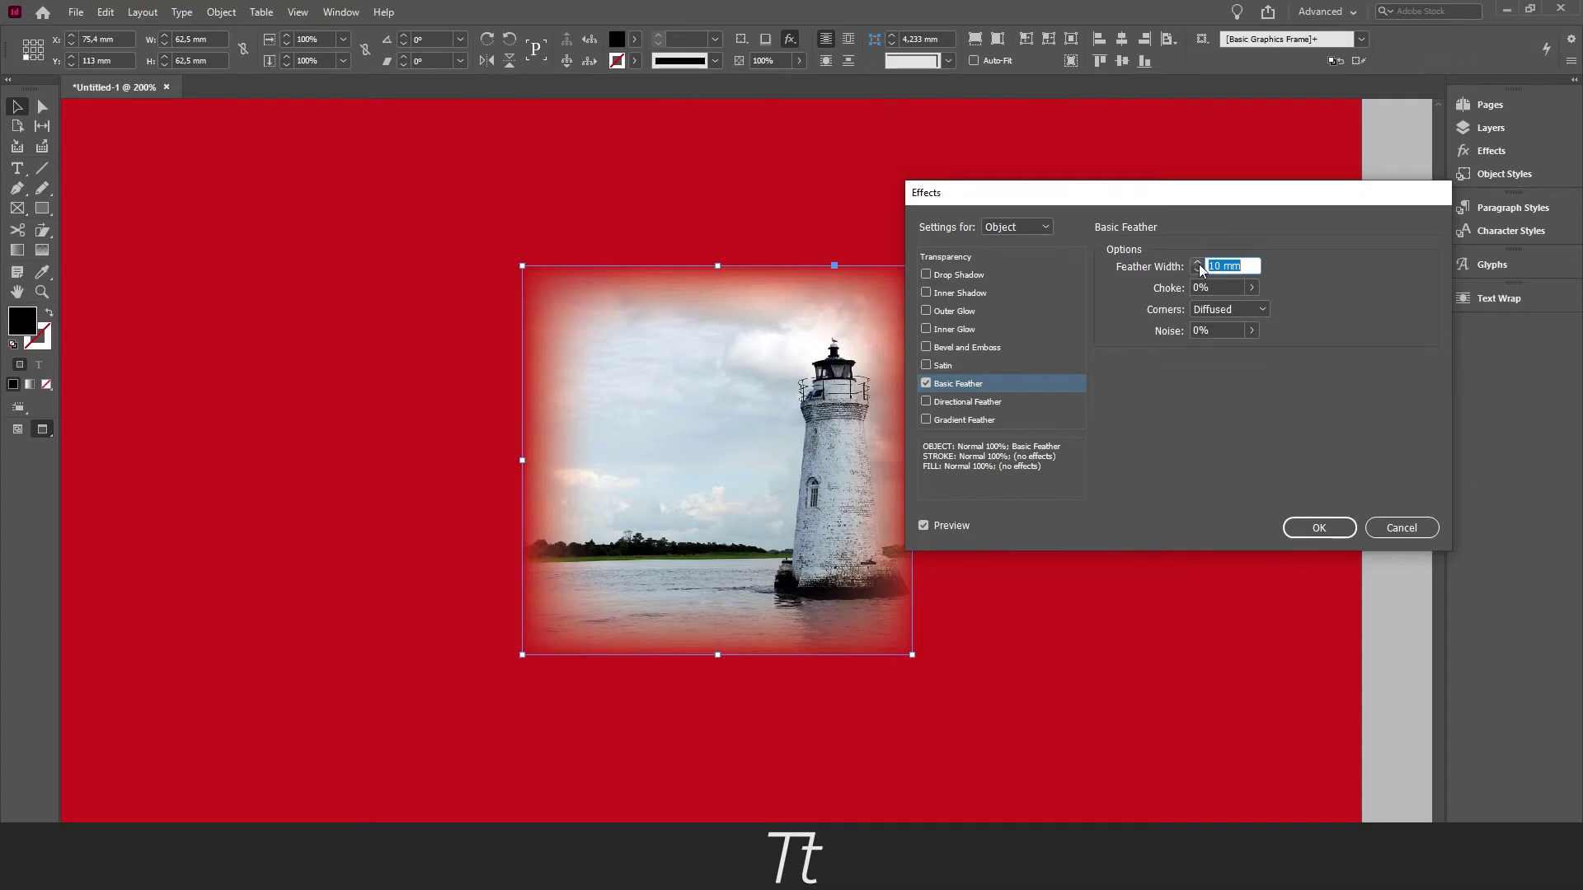
{"action": "left_click", "coordinate": [1198, 263]}
{"action": "left_click", "coordinate": [1198, 263]}
{"action": "left_click", "coordinate": [1198, 263]}
{"action": "left_click", "coordinate": [1197, 263]}
{"action": "left_click", "coordinate": [1198, 263]}
{"action": "left_click", "coordinate": [1197, 263]}
{"action": "left_click", "coordinate": [1197, 263]}
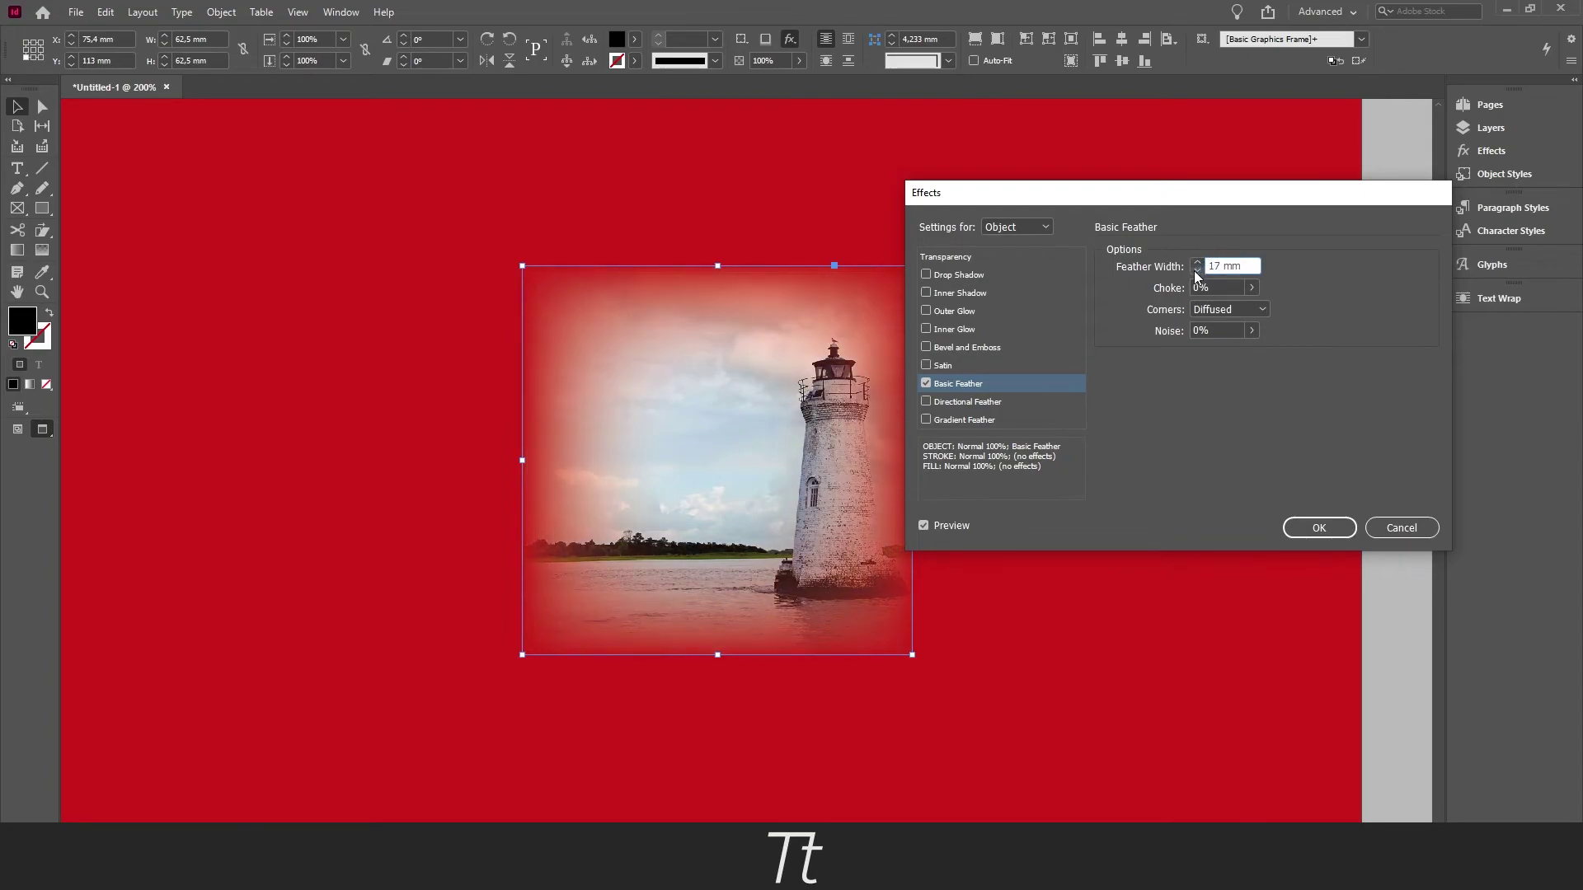
{"action": "left_click", "coordinate": [1197, 269]}
Step: Set the feather corners to Rounded after briefly comparing Diffused
{"action": "left_click", "coordinate": [1228, 309]}
{"action": "left_click", "coordinate": [1228, 344]}
{"action": "left_click", "coordinate": [1228, 309]}
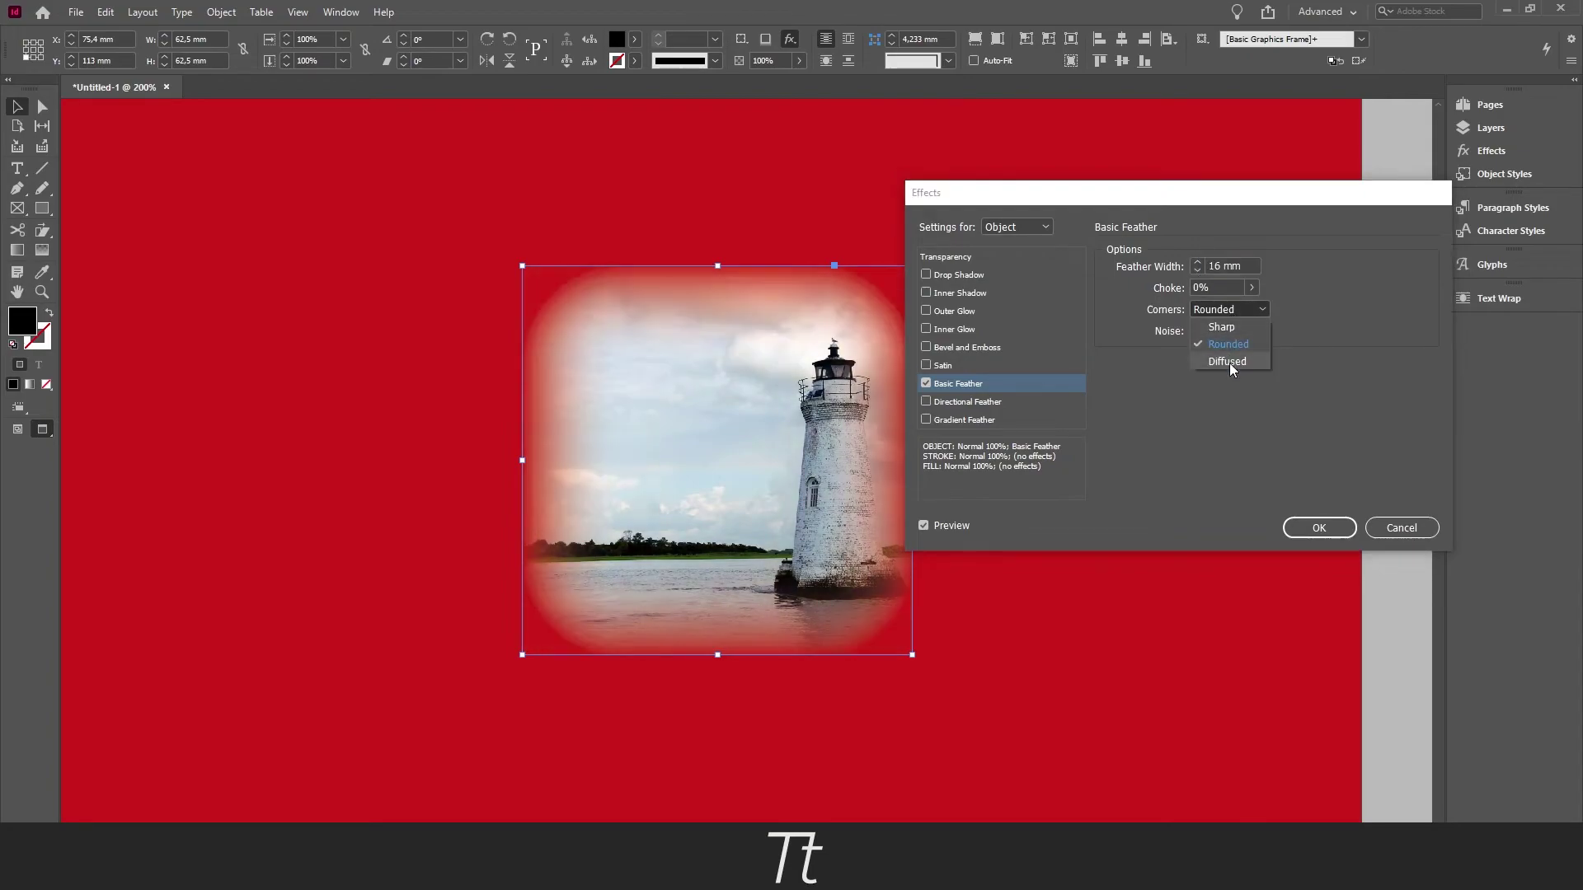
{"action": "left_click", "coordinate": [1228, 362]}
{"action": "left_click", "coordinate": [1211, 312]}
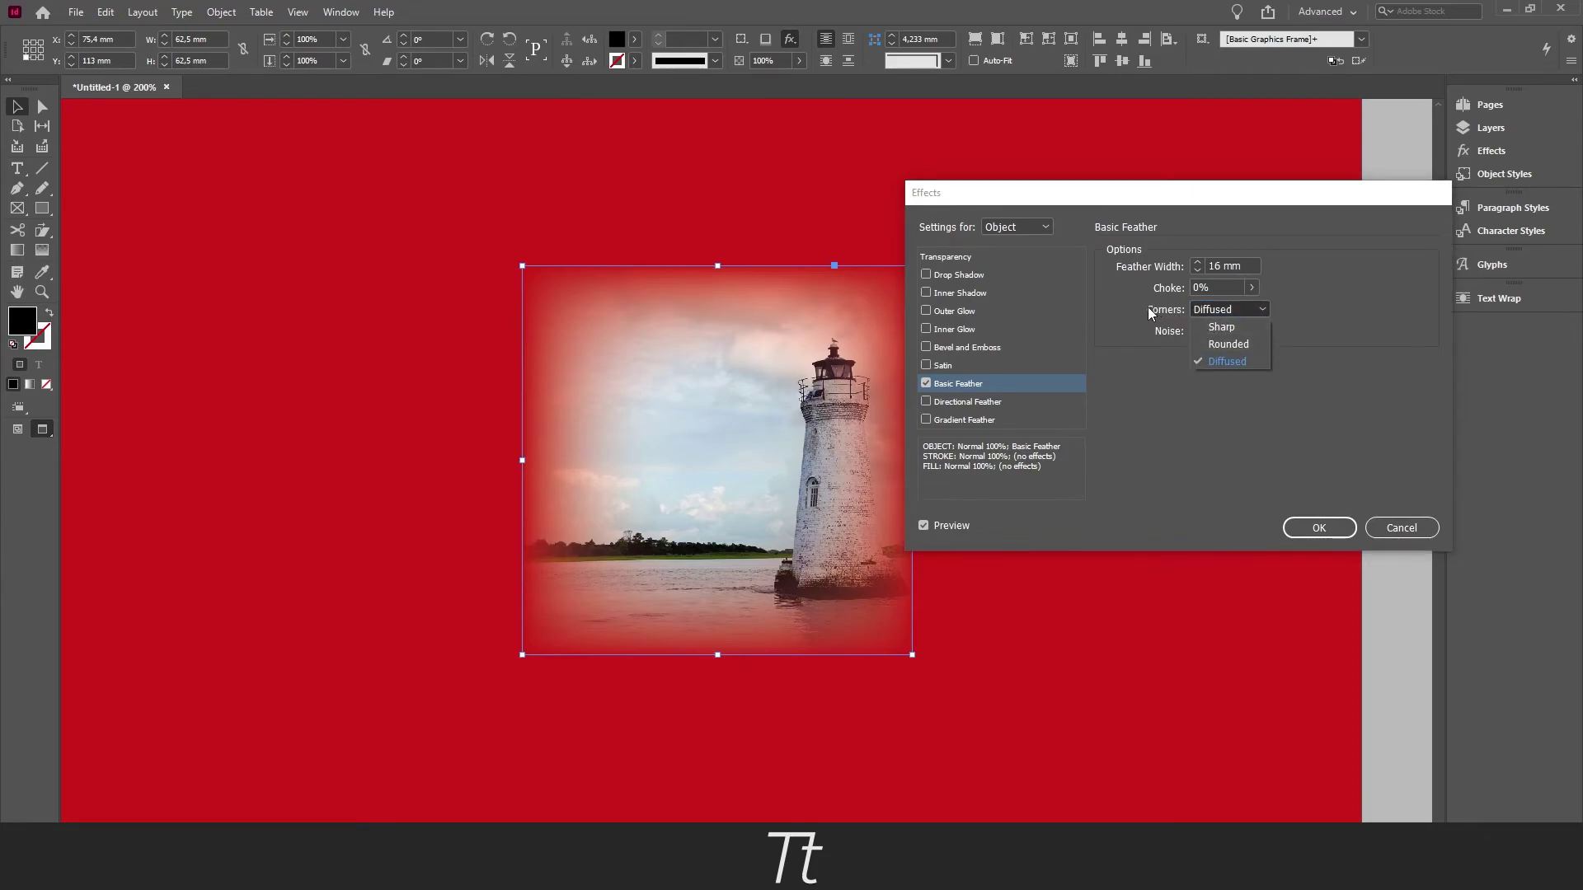
{"action": "left_click", "coordinate": [1244, 347]}
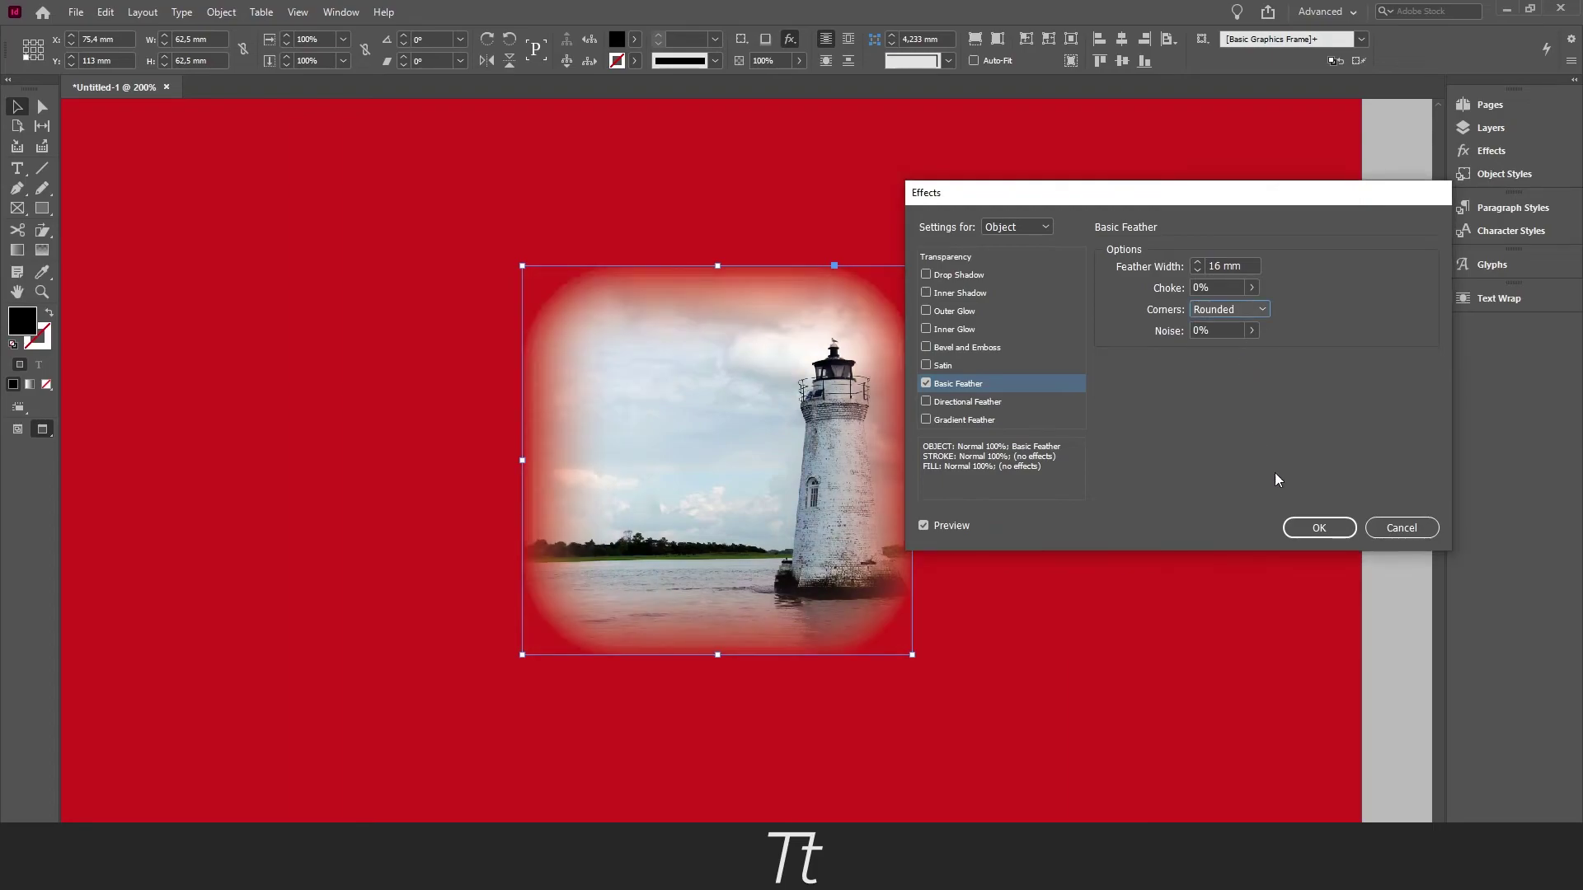
Step: Confirm the 16 mm Rounded feather, drag the red rectangle off-page left, and preview
{"action": "left_click", "coordinate": [1320, 528]}
{"action": "left_click", "coordinate": [1365, 463]}
{"action": "key", "text": "ctrl+minus"}
{"action": "key", "text": "ctrl+minus"}
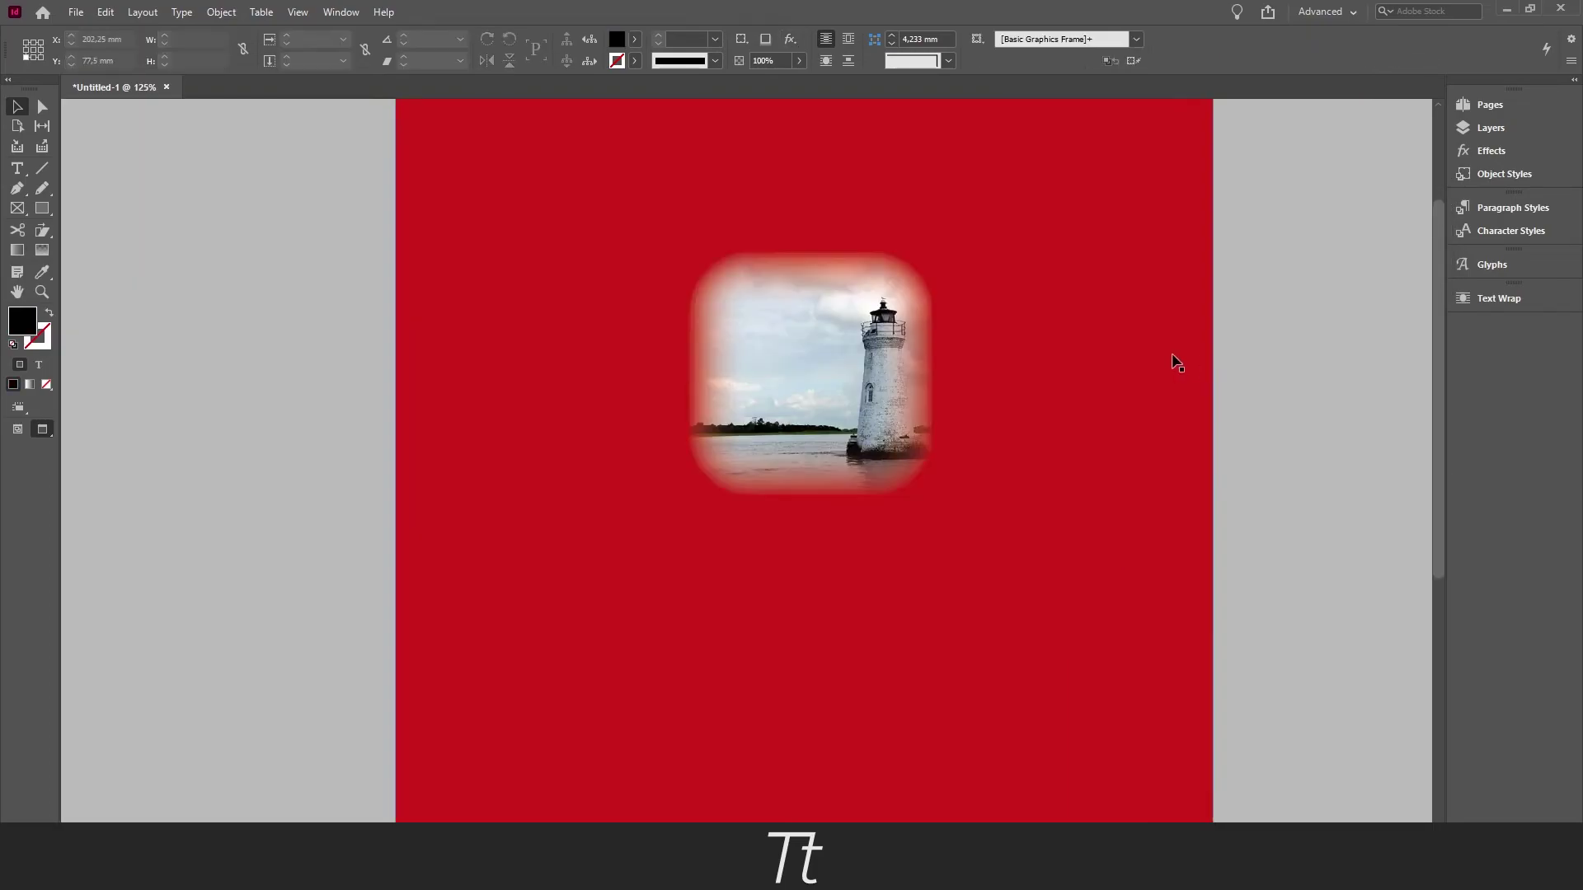
{"action": "left_click_drag", "start_coordinate": [1193, 329], "coordinate": [409, 330]}
{"action": "key", "text": "w"}
{"action": "left_click", "coordinate": [969, 319]}
{"action": "key", "text": "ctrl+equal"}
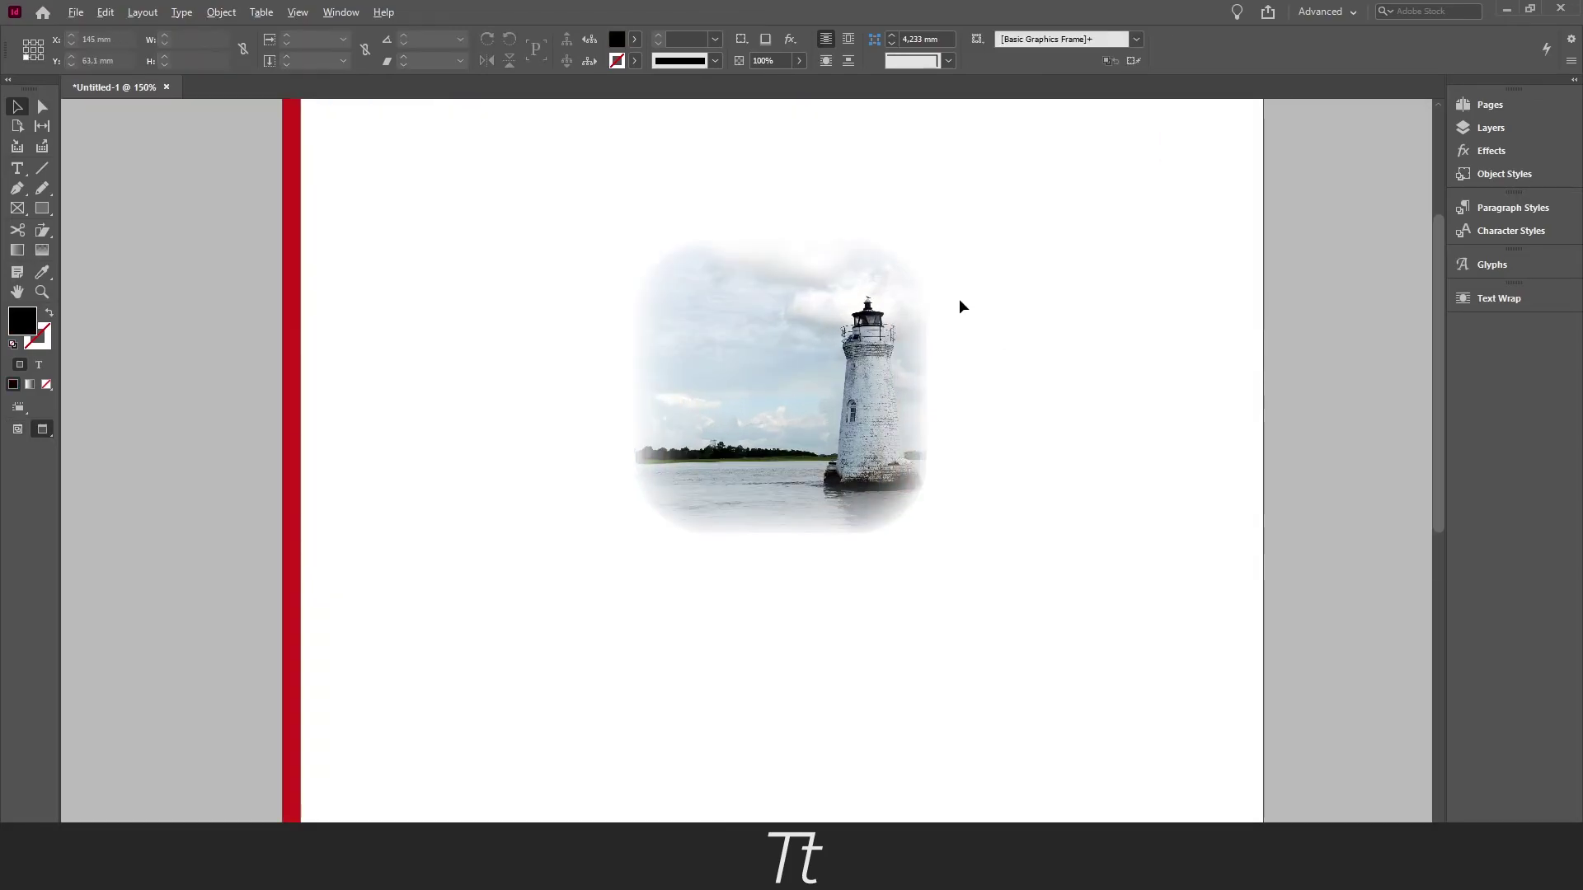